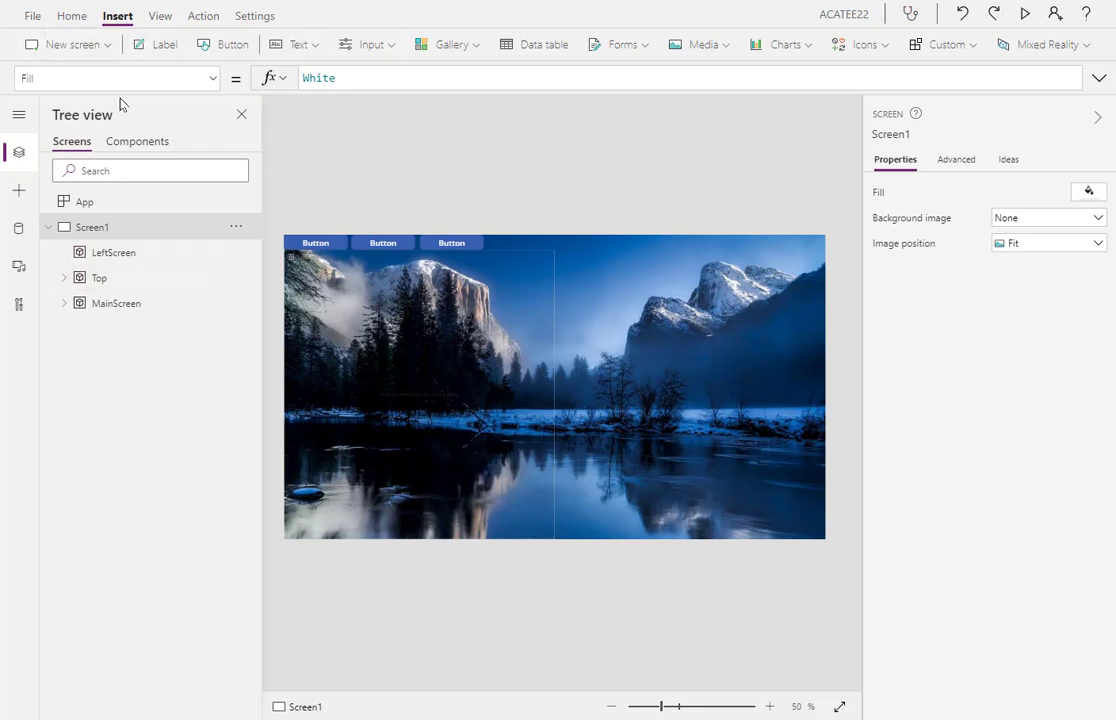
Review the layout templates offered for a new screen without adding one
{"action": "left_click", "coordinate": [108, 45]}
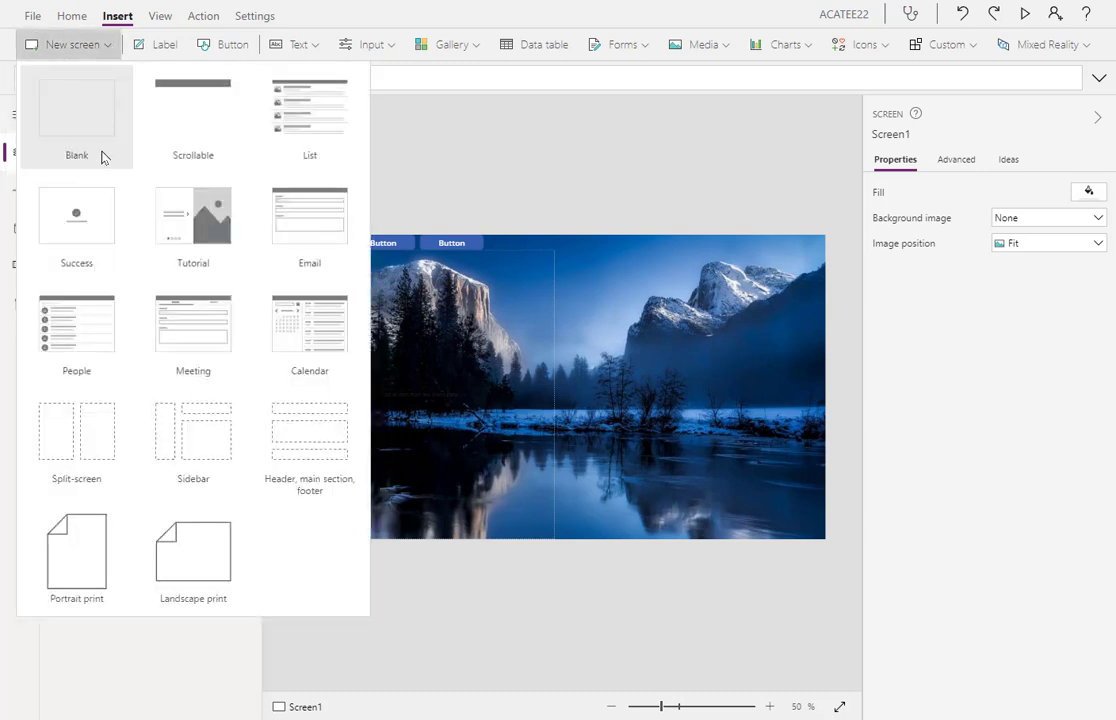
{"action": "left_click", "coordinate": [631, 148]}
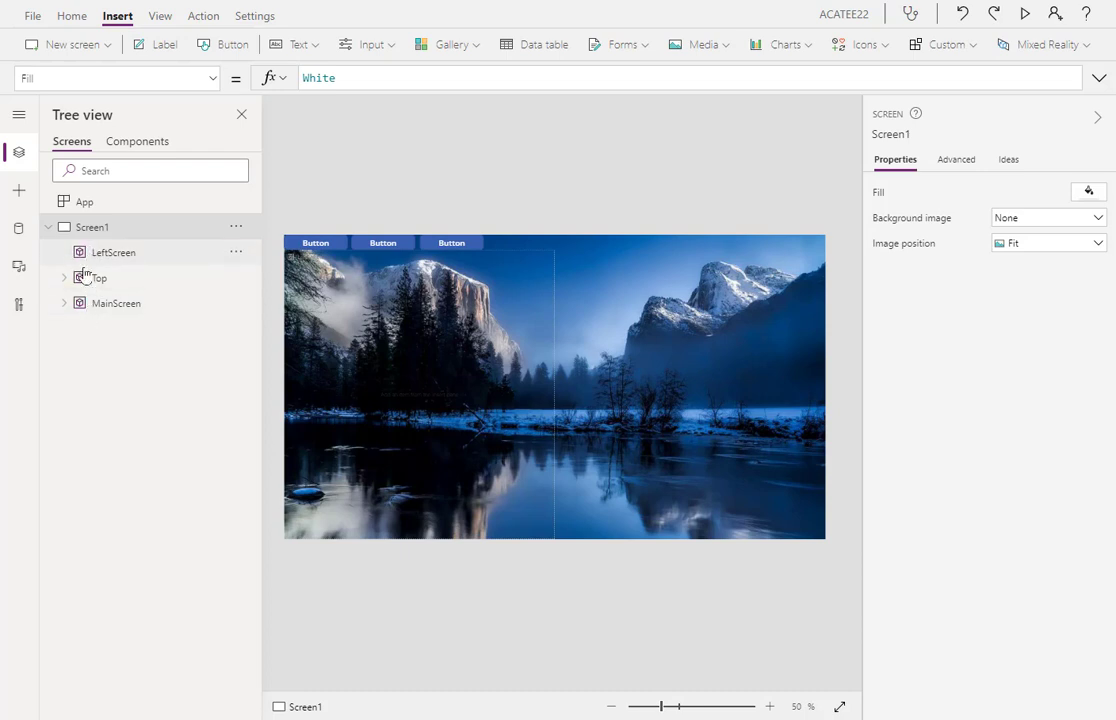
{"action": "left_click", "coordinate": [110, 47]}
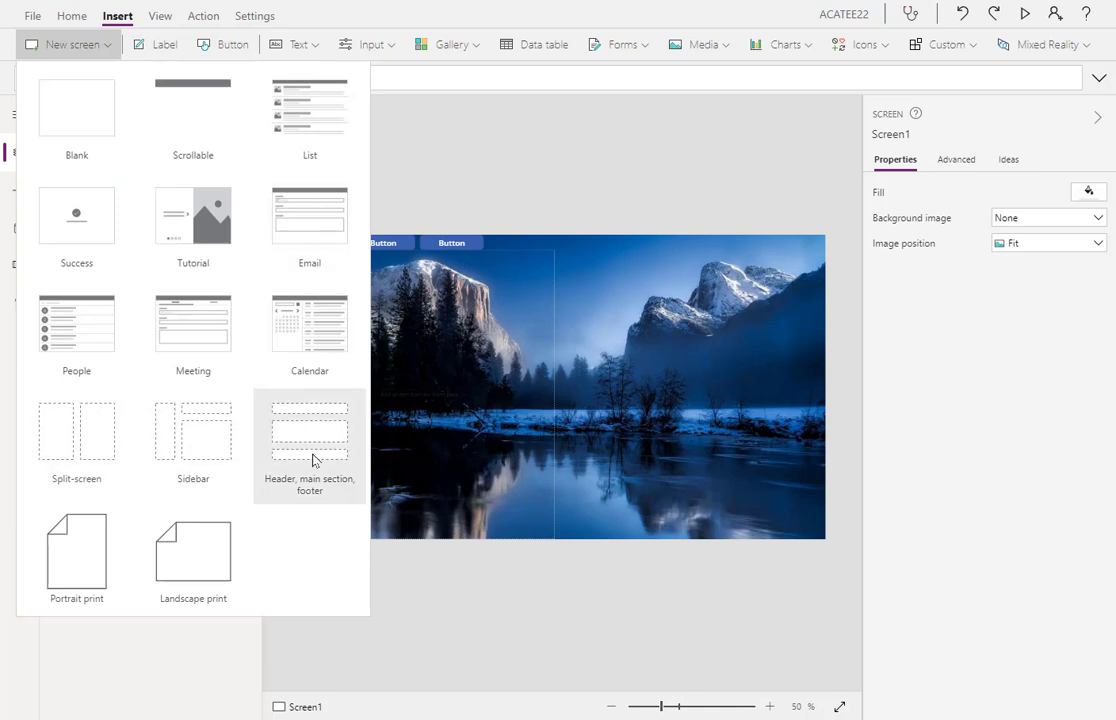
{"action": "left_click", "coordinate": [481, 141]}
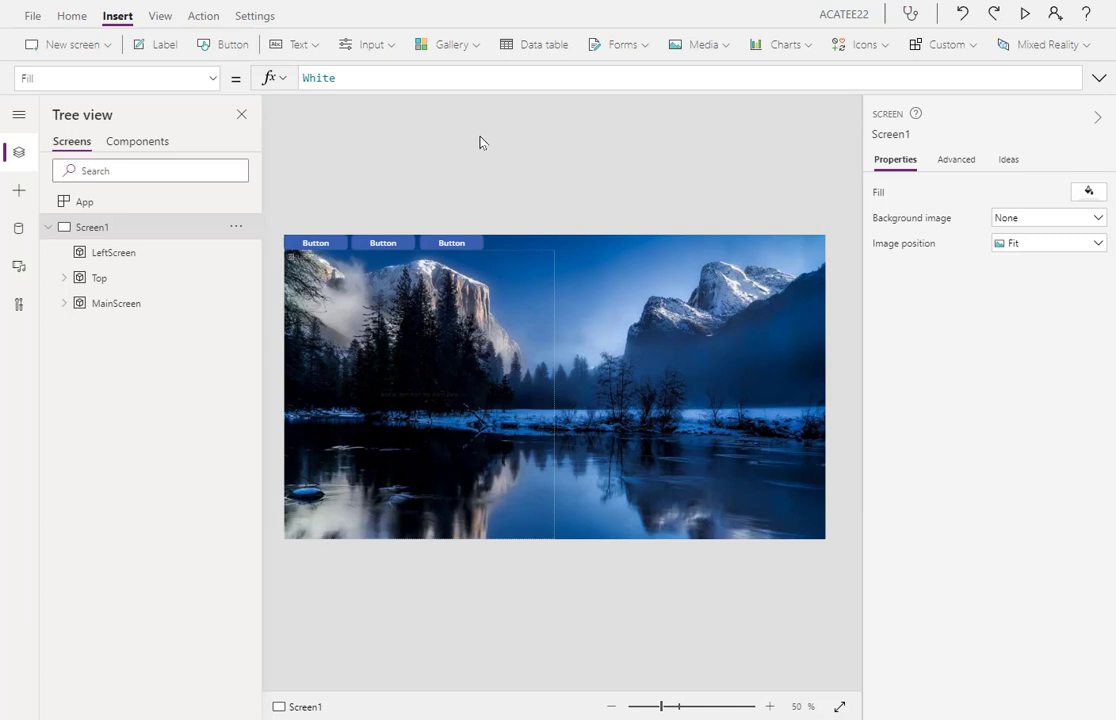
Insert a plain layout Container on Screen1 and move it to about X 702, Y 38
{"action": "left_click", "coordinate": [19, 190]}
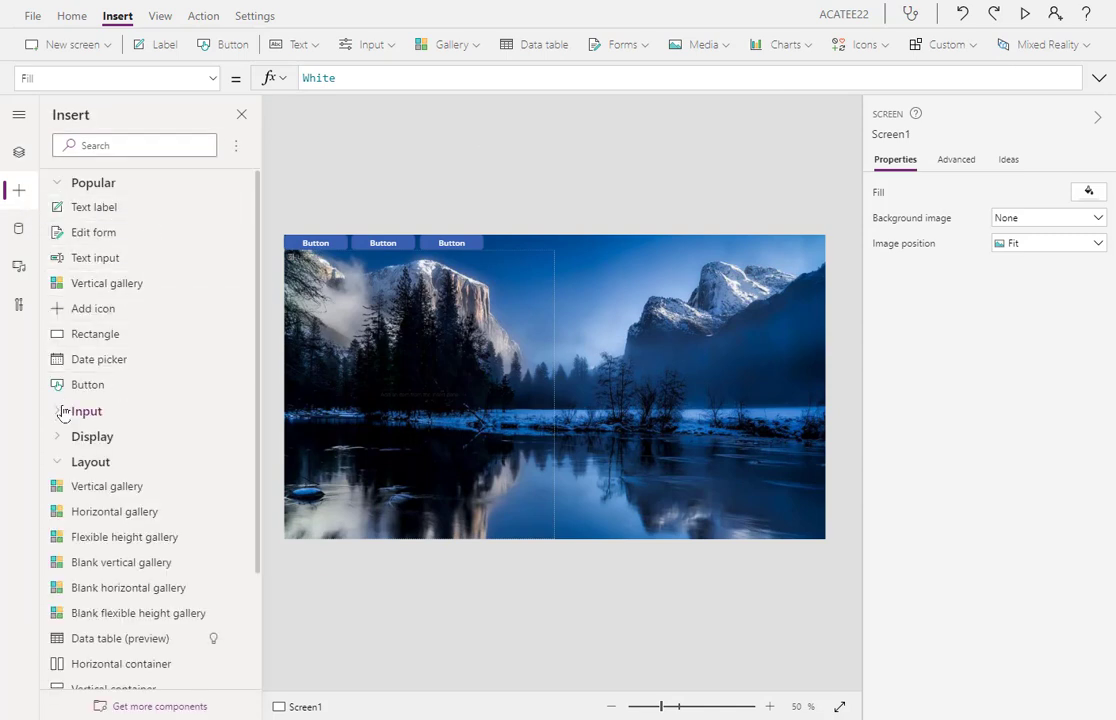
{"action": "left_click", "coordinate": [60, 462]}
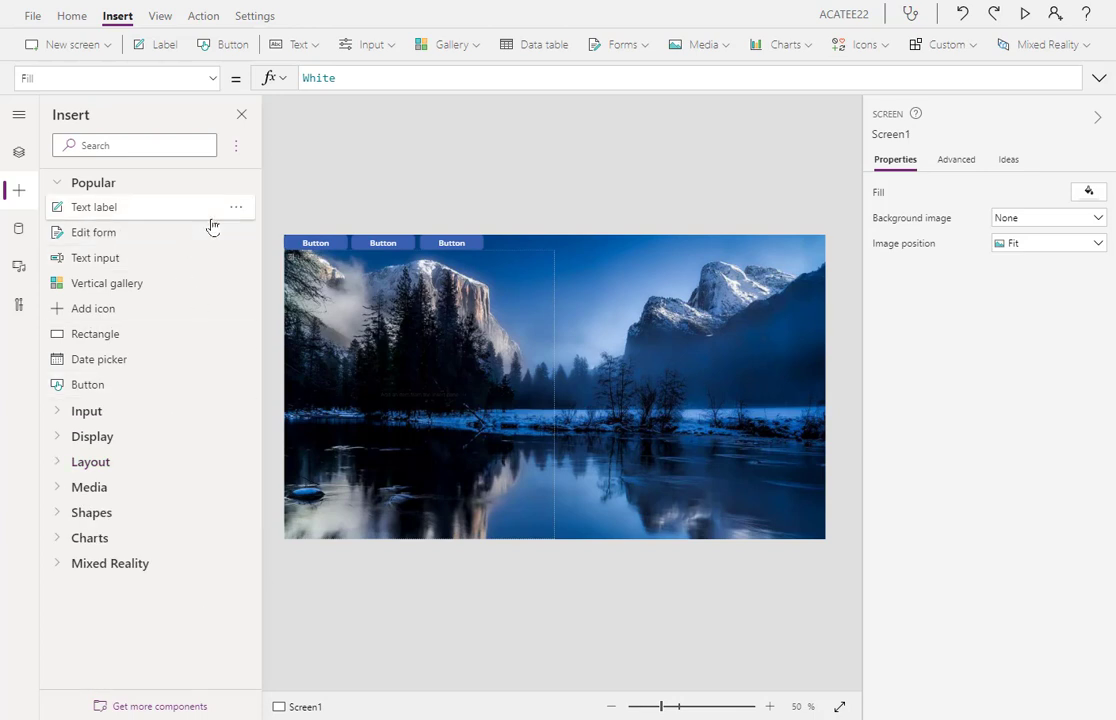
{"action": "left_click", "coordinate": [58, 462]}
{"action": "scroll", "coordinate": [150, 306], "scroll_direction": "down", "scroll_amount": 3}
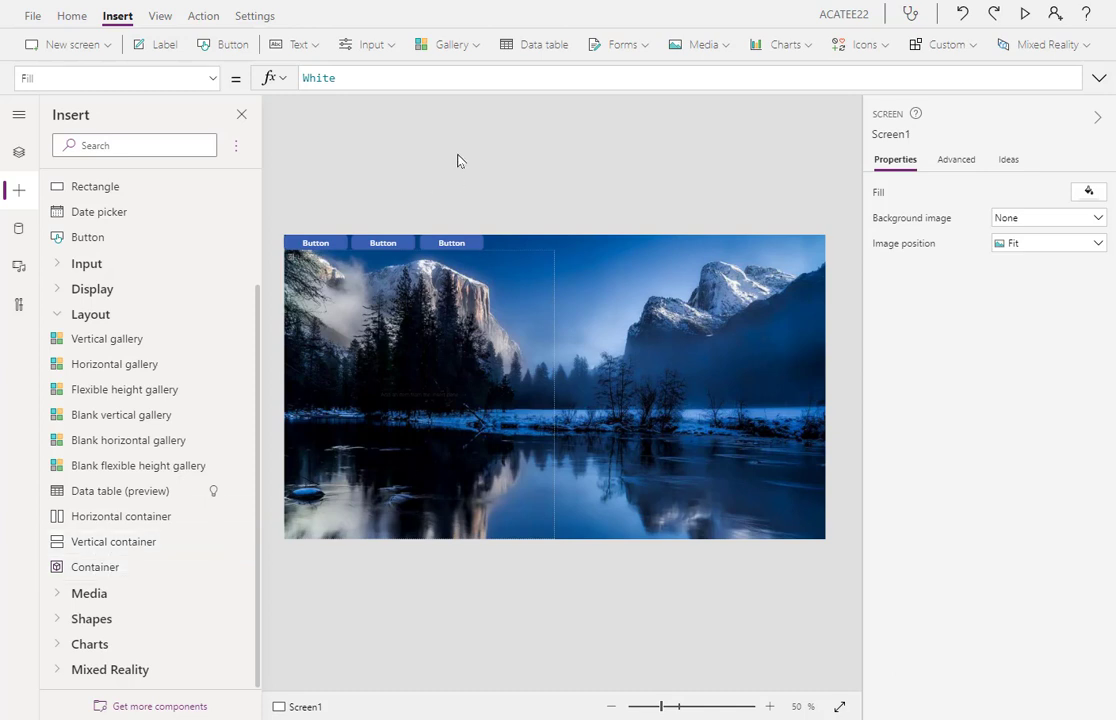
{"action": "left_click", "coordinate": [106, 568]}
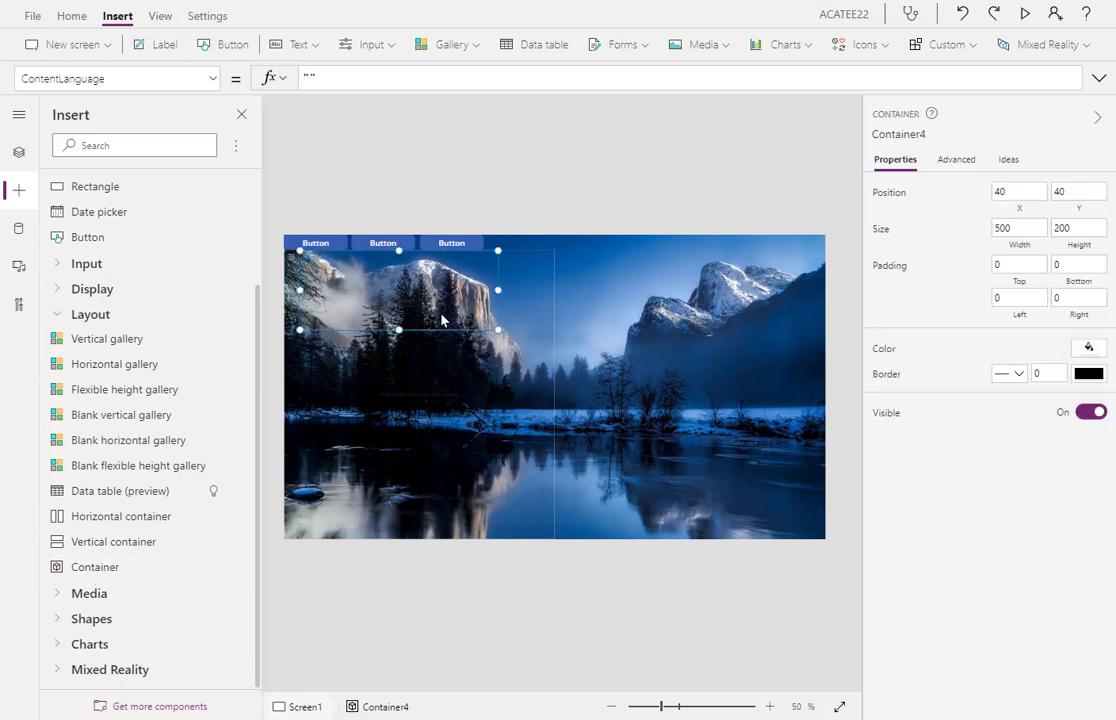
{"action": "left_click_drag", "start_coordinate": [438, 327], "coordinate": [696, 332]}
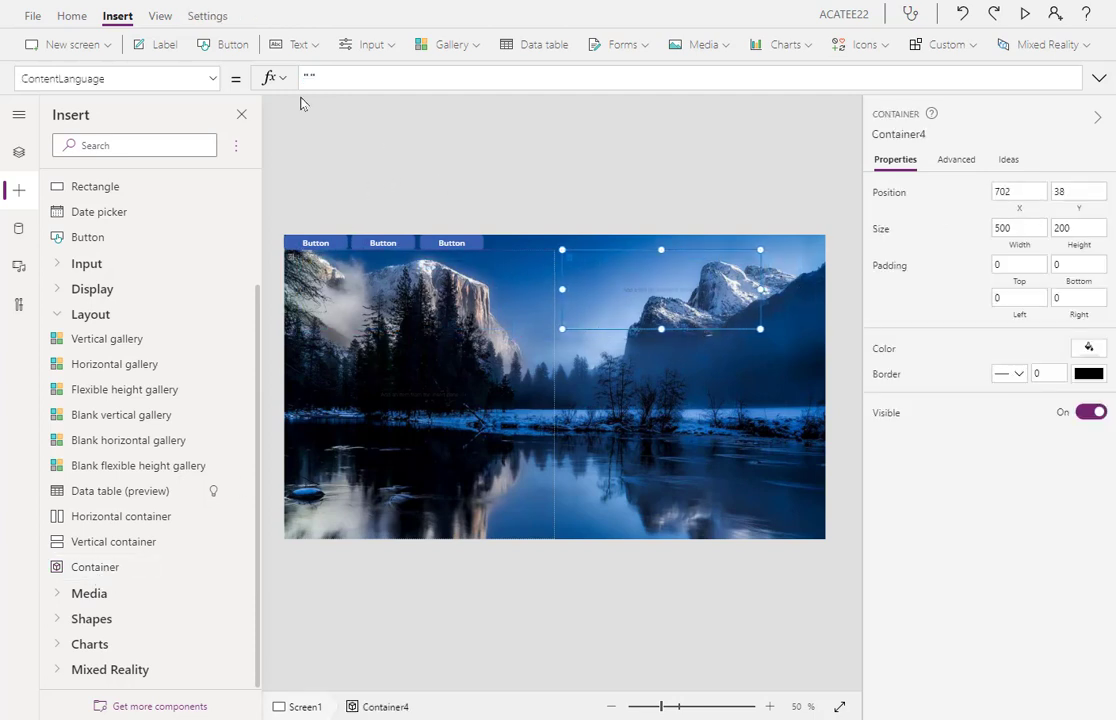
Resize the new container to about 334 wide by 562 high, and delete it from Screen1
{"action": "left_click", "coordinate": [18, 152]}
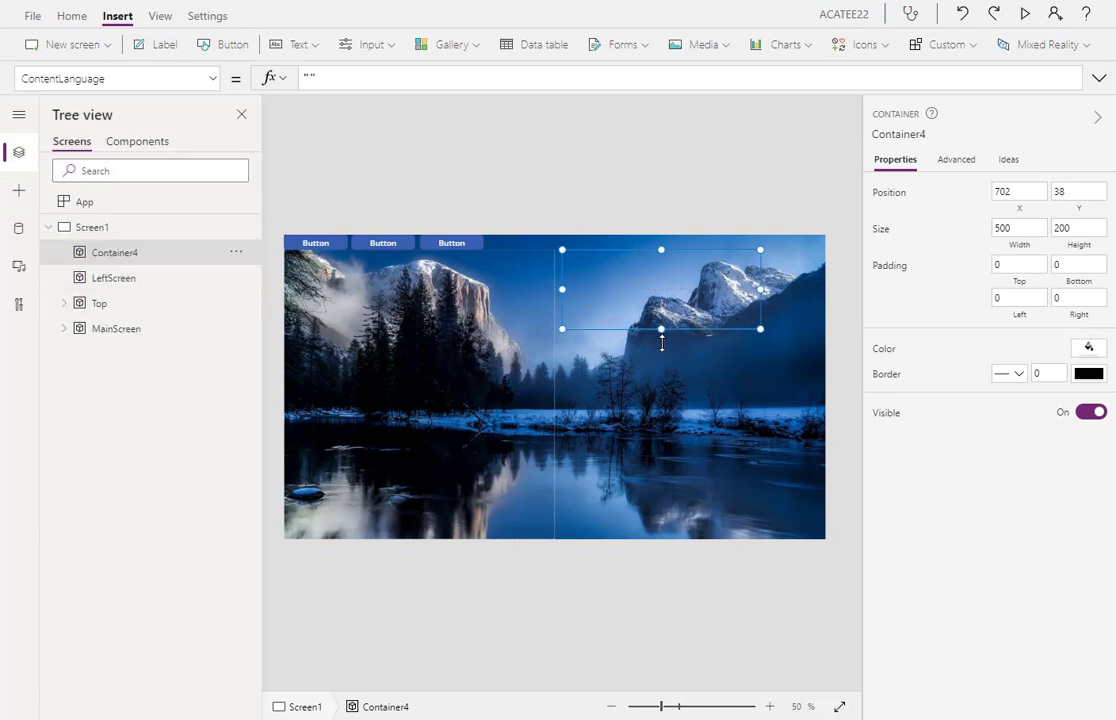
{"action": "left_click_drag", "start_coordinate": [661, 329], "coordinate": [662, 472]}
{"action": "left_click_drag", "start_coordinate": [760, 363], "coordinate": [693, 361]}
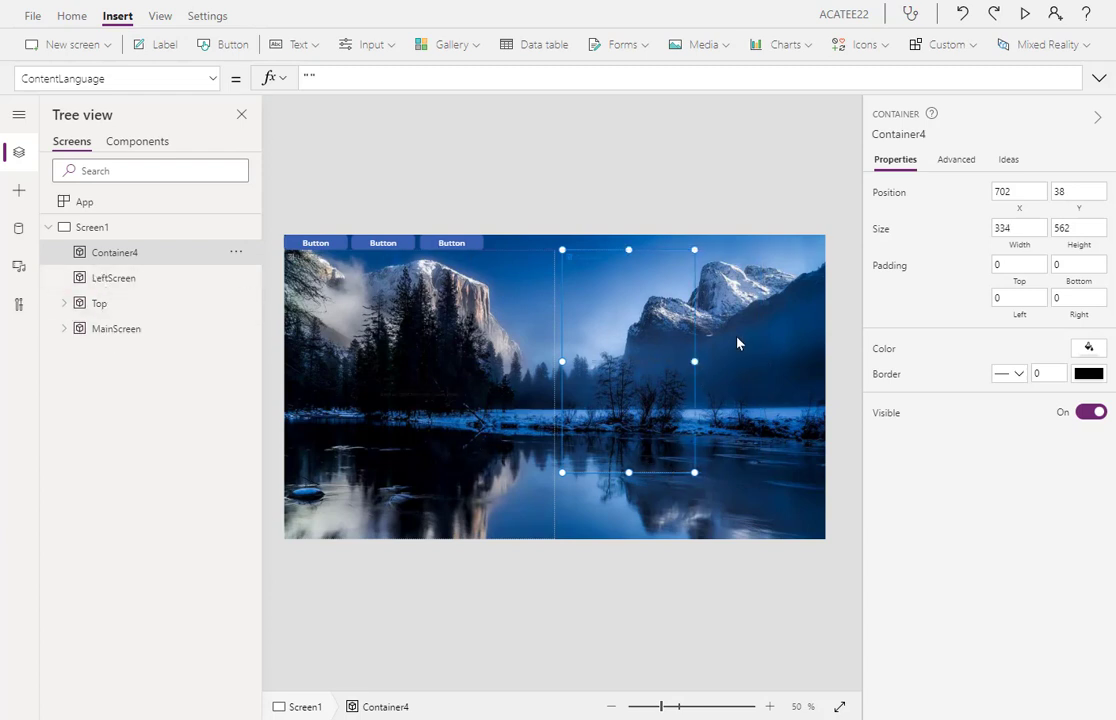
{"action": "key", "text": "Delete"}
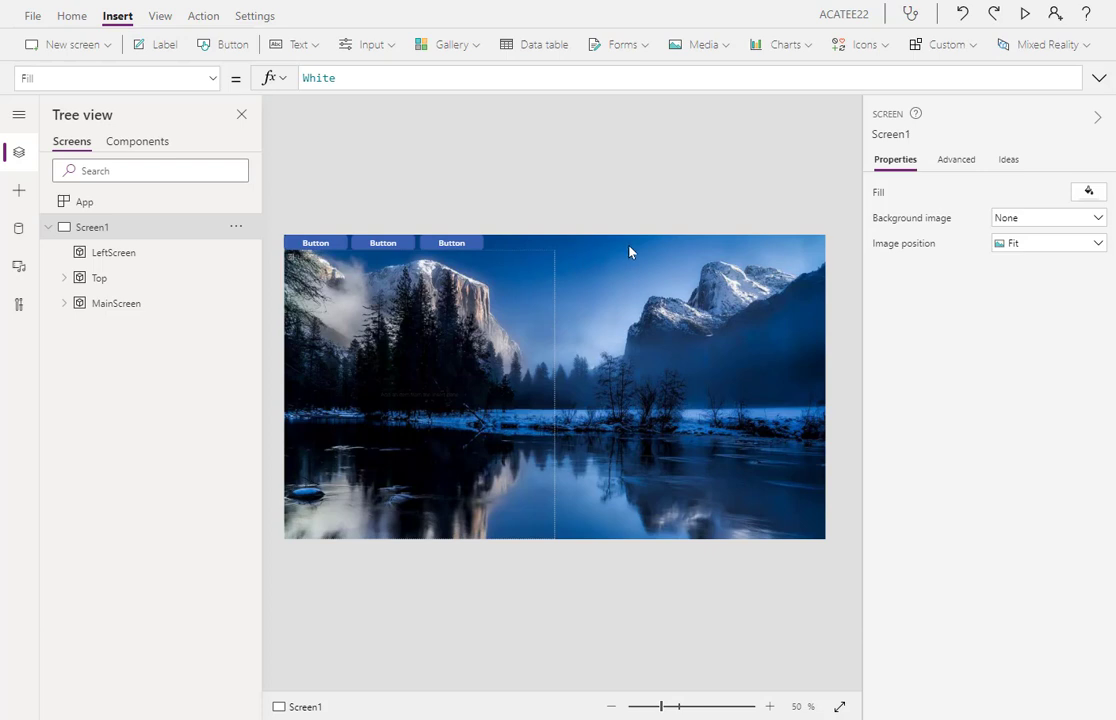
Examine the uploaded media and the MainScreen container's Height and Width formulas
{"action": "left_click", "coordinate": [197, 302]}
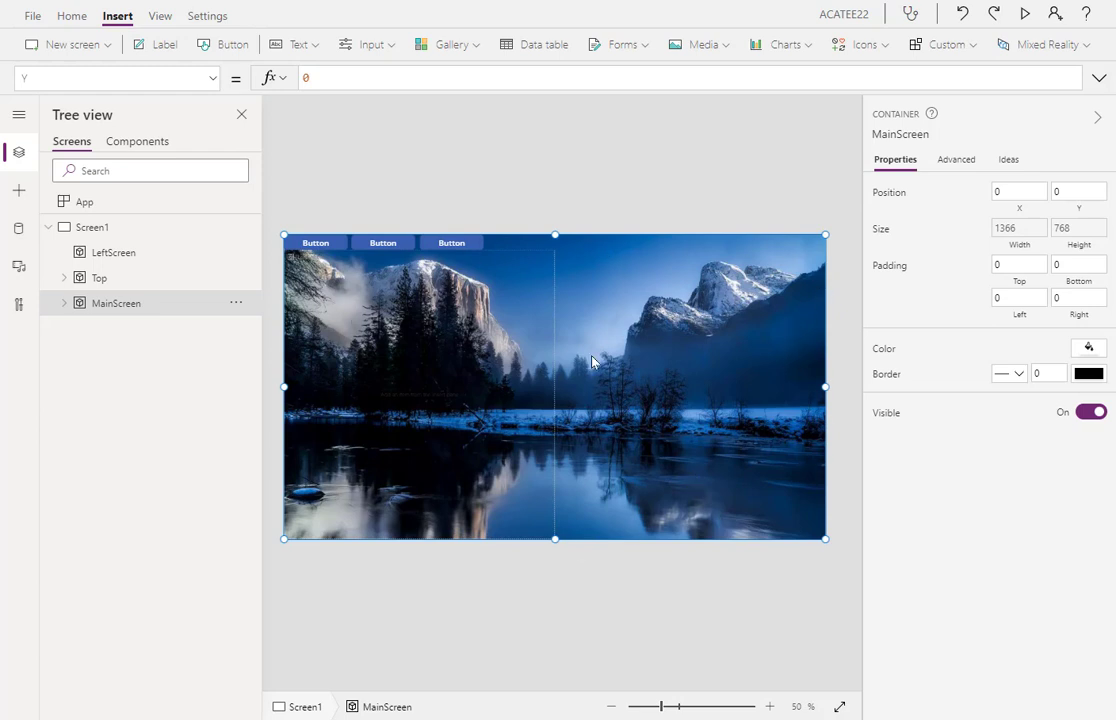
{"action": "left_click", "coordinate": [19, 266]}
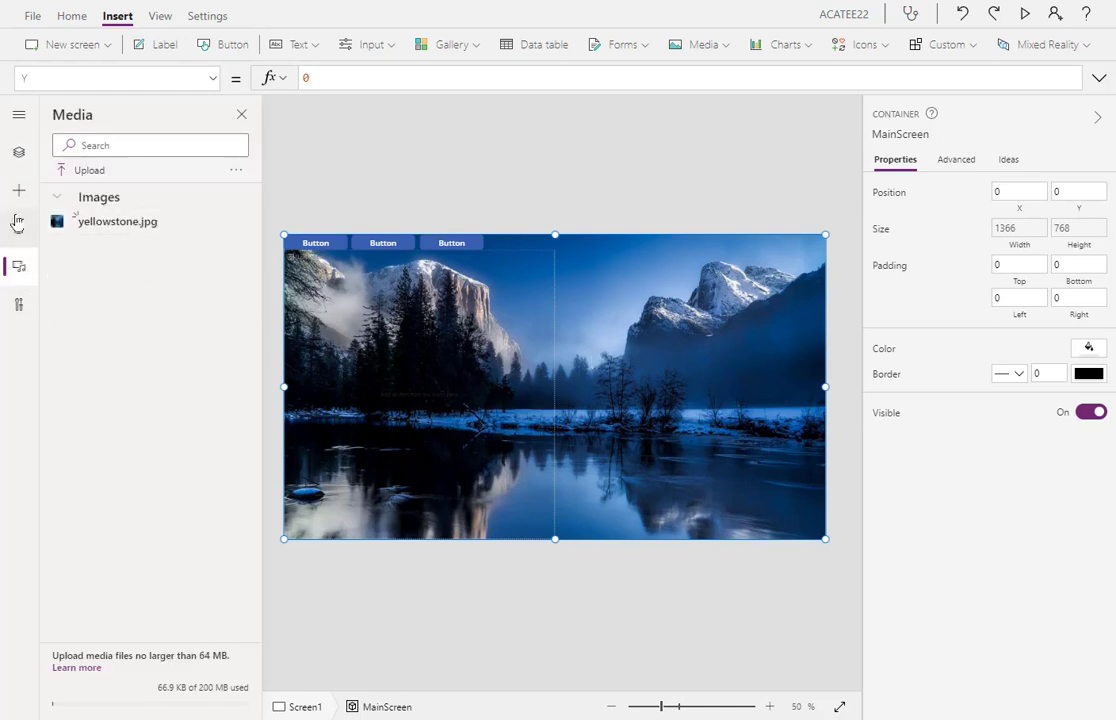
{"action": "left_click", "coordinate": [19, 152]}
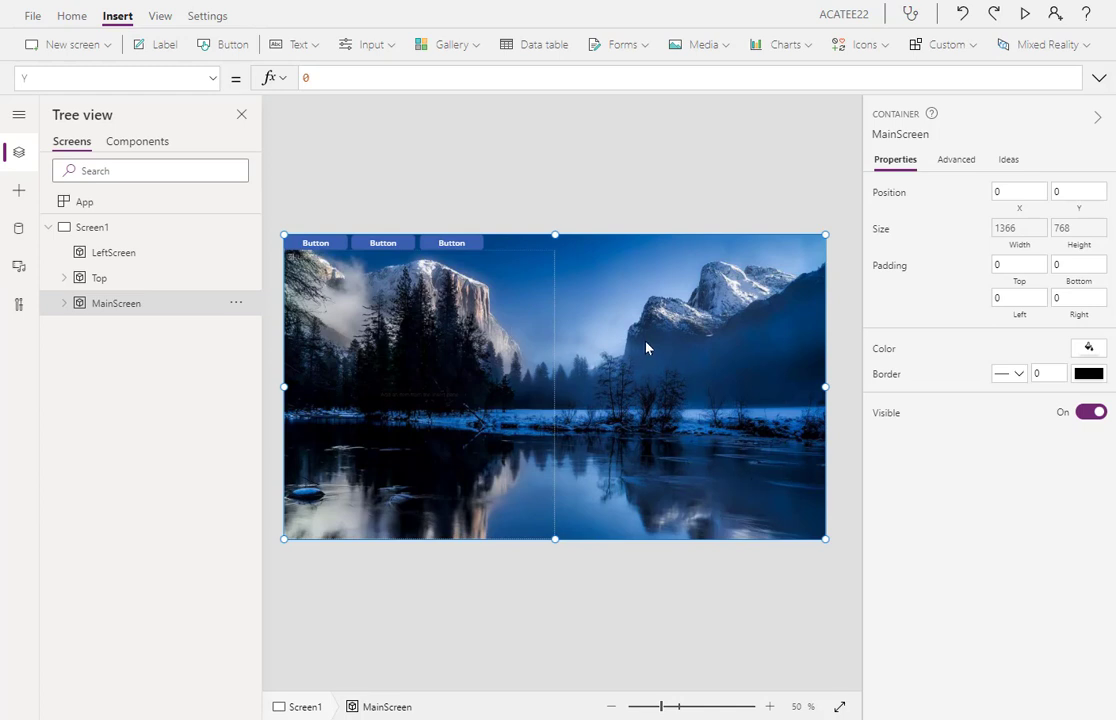
{"action": "left_click", "coordinate": [213, 79]}
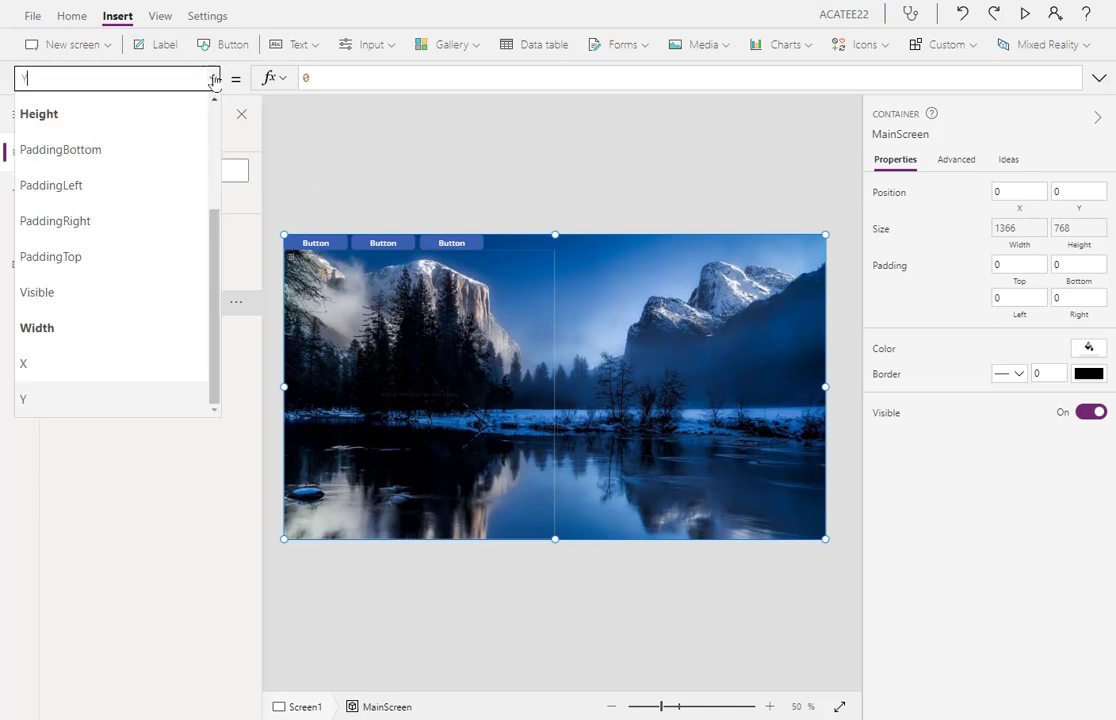
{"action": "left_click", "coordinate": [70, 121]}
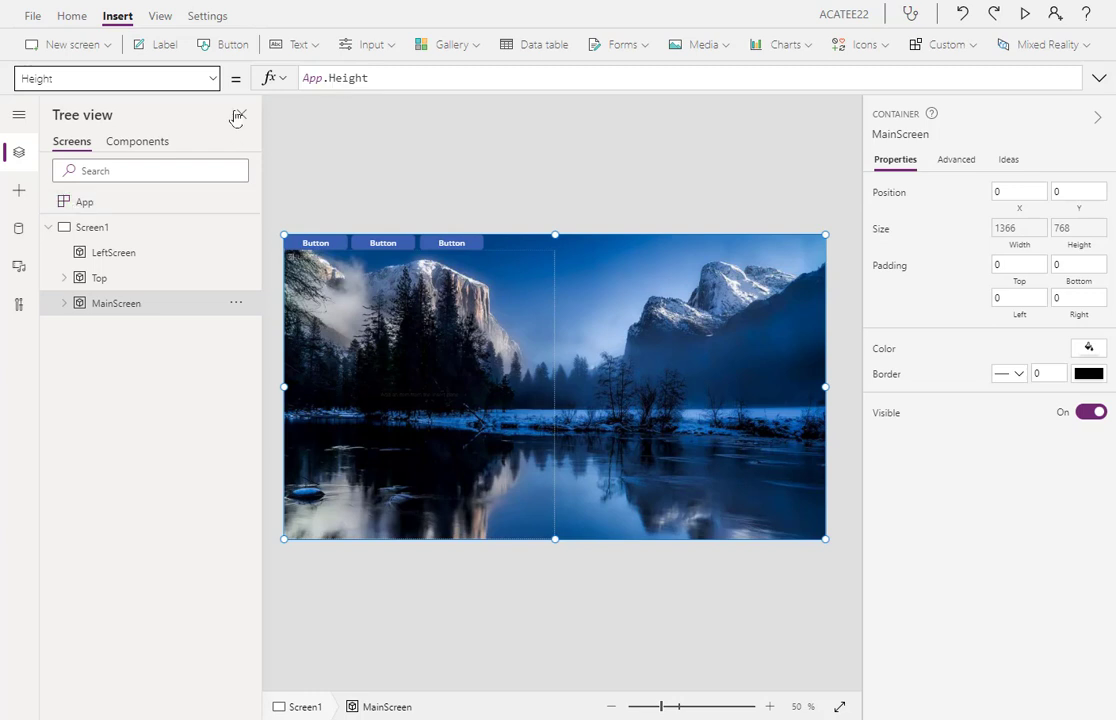
{"action": "left_click", "coordinate": [186, 74]}
{"action": "left_click", "coordinate": [137, 326]}
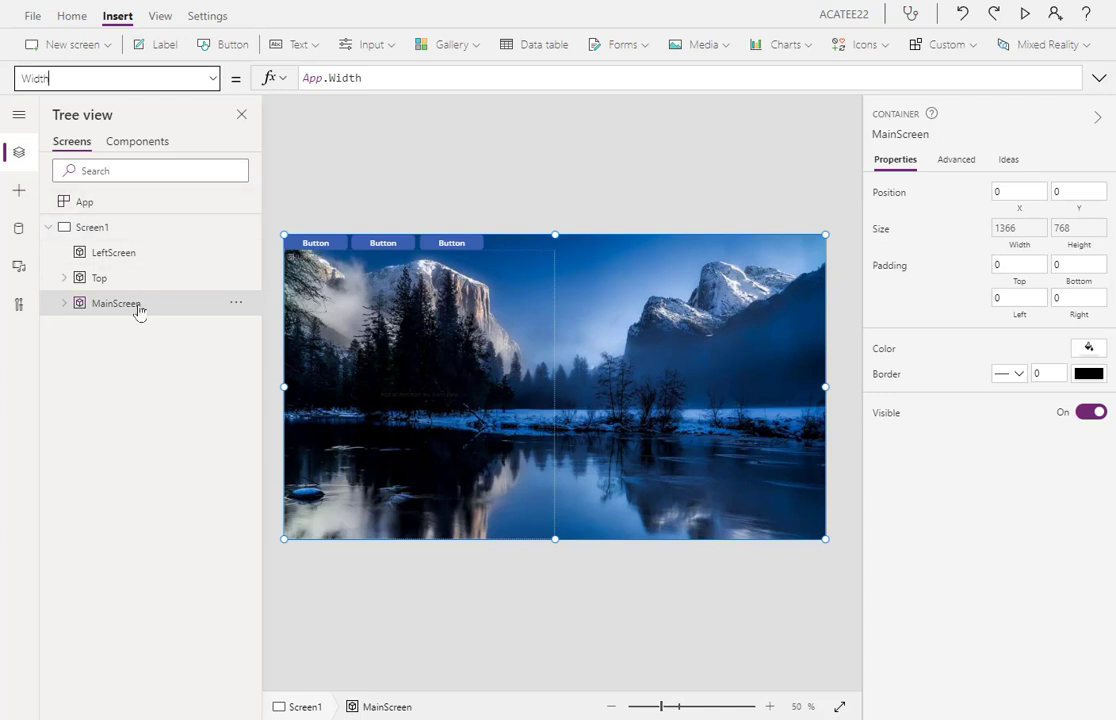
{"action": "left_click", "coordinate": [700, 178]}
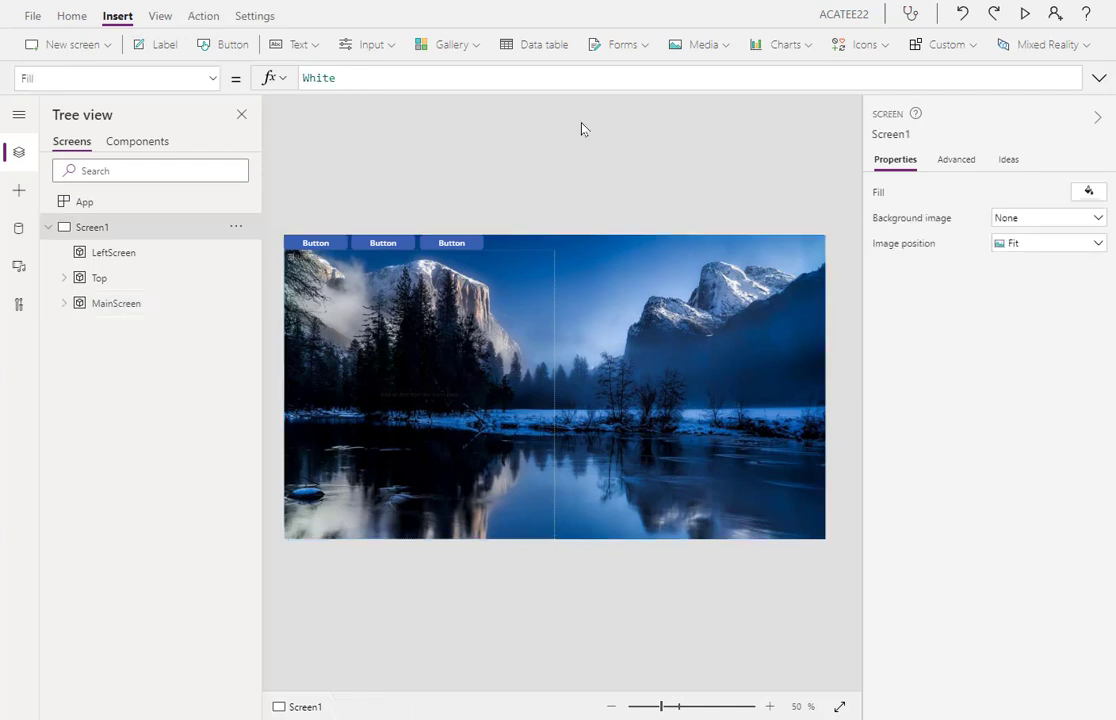
Examine the Top container's child controls and its X and Height formulas
{"action": "left_click", "coordinate": [115, 278]}
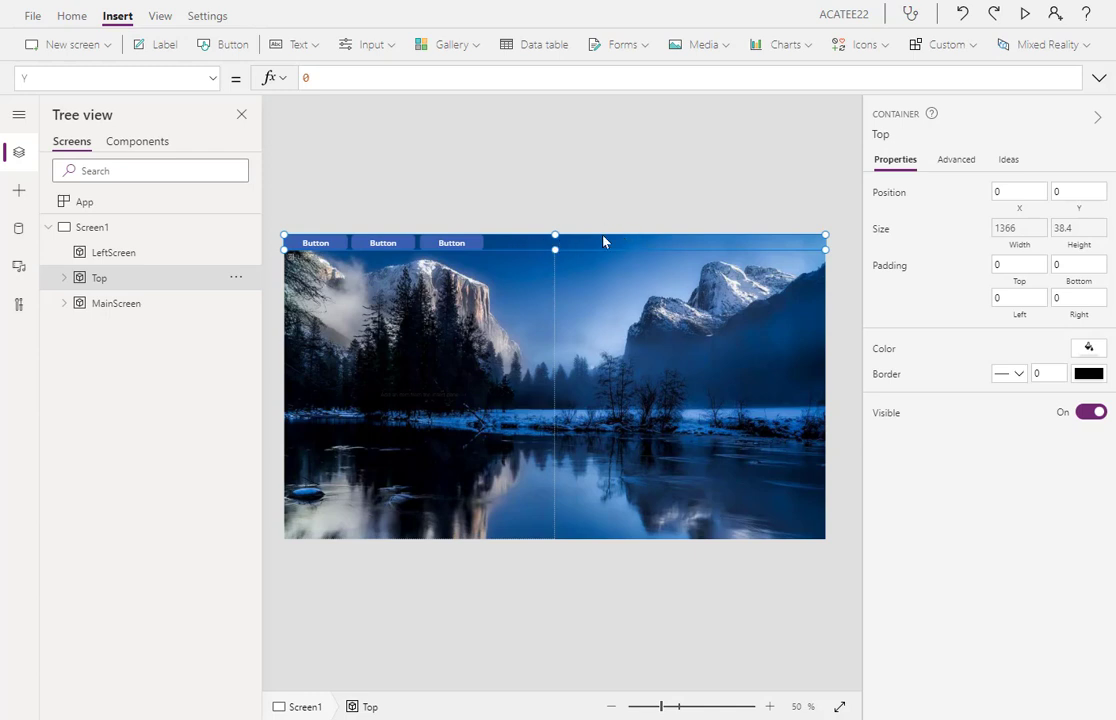
{"action": "left_click", "coordinate": [64, 278]}
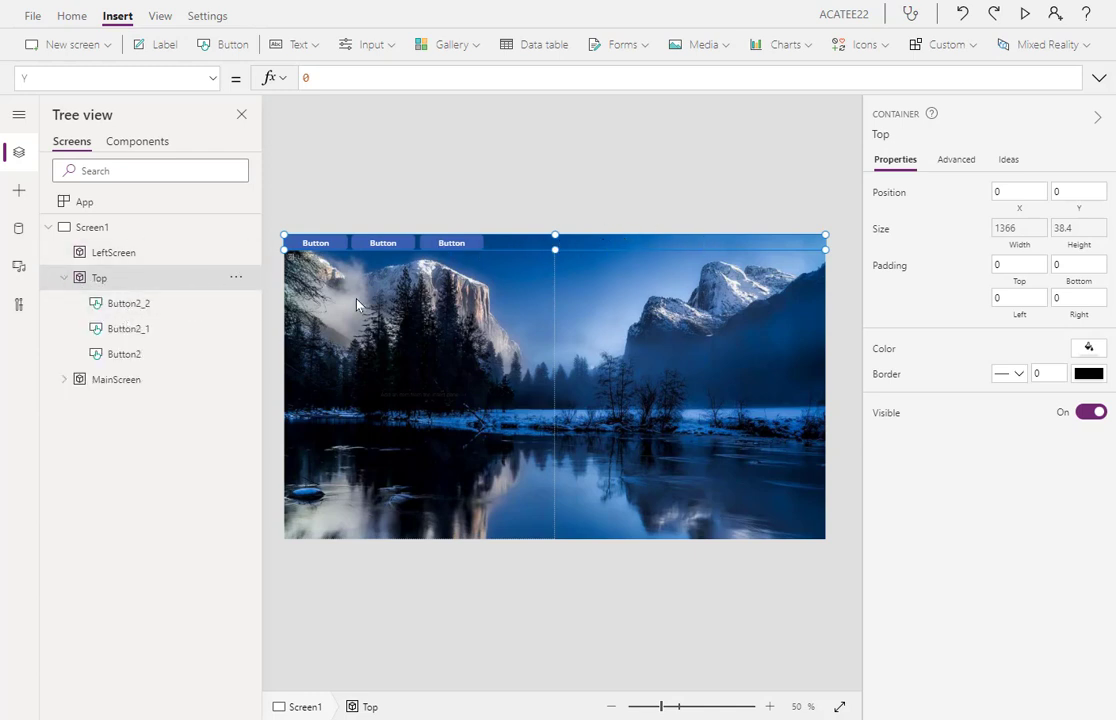
{"action": "left_click", "coordinate": [213, 78]}
{"action": "left_click", "coordinate": [40, 370]}
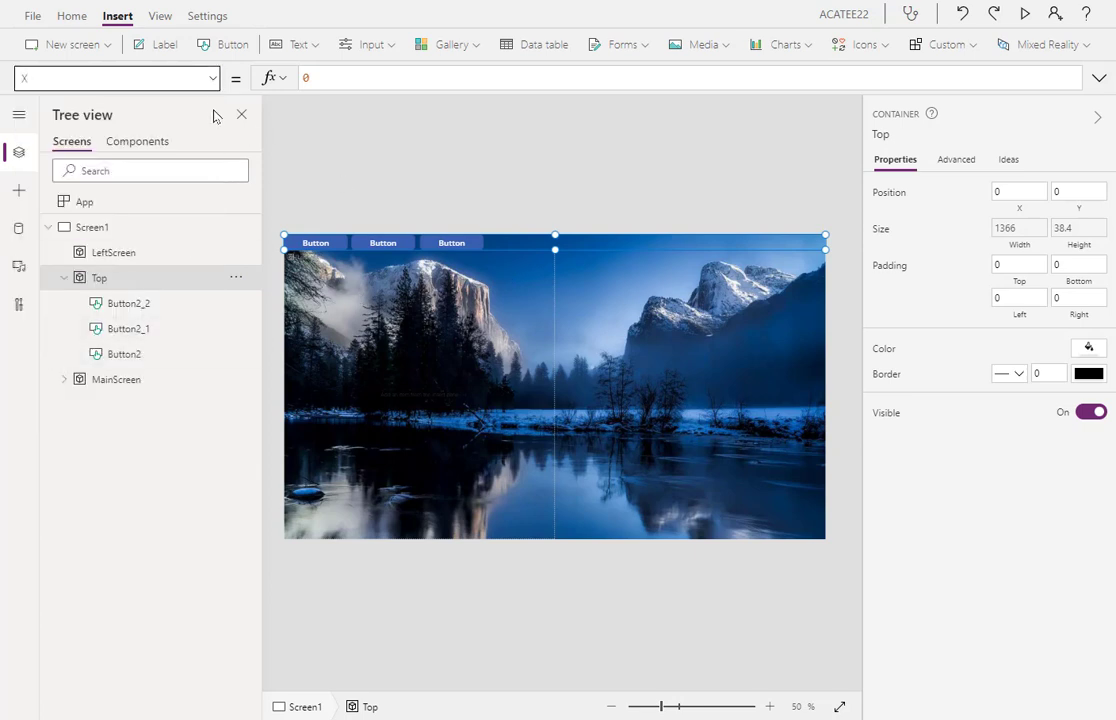
{"action": "left_click", "coordinate": [213, 78]}
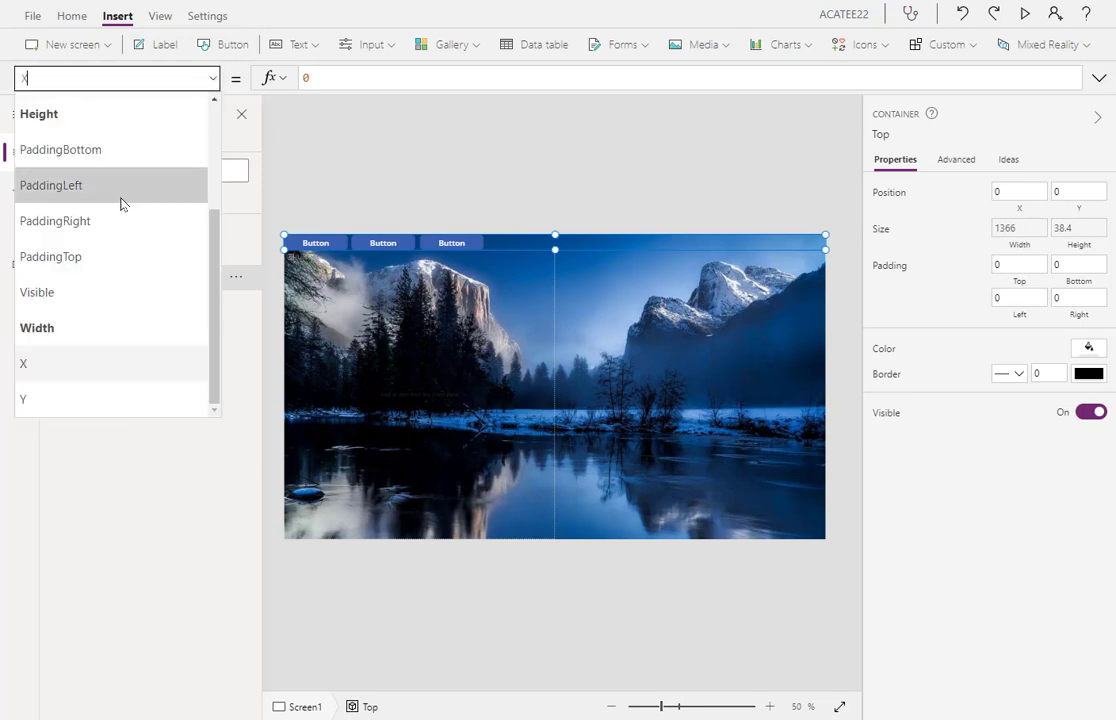
{"action": "left_click", "coordinate": [107, 126]}
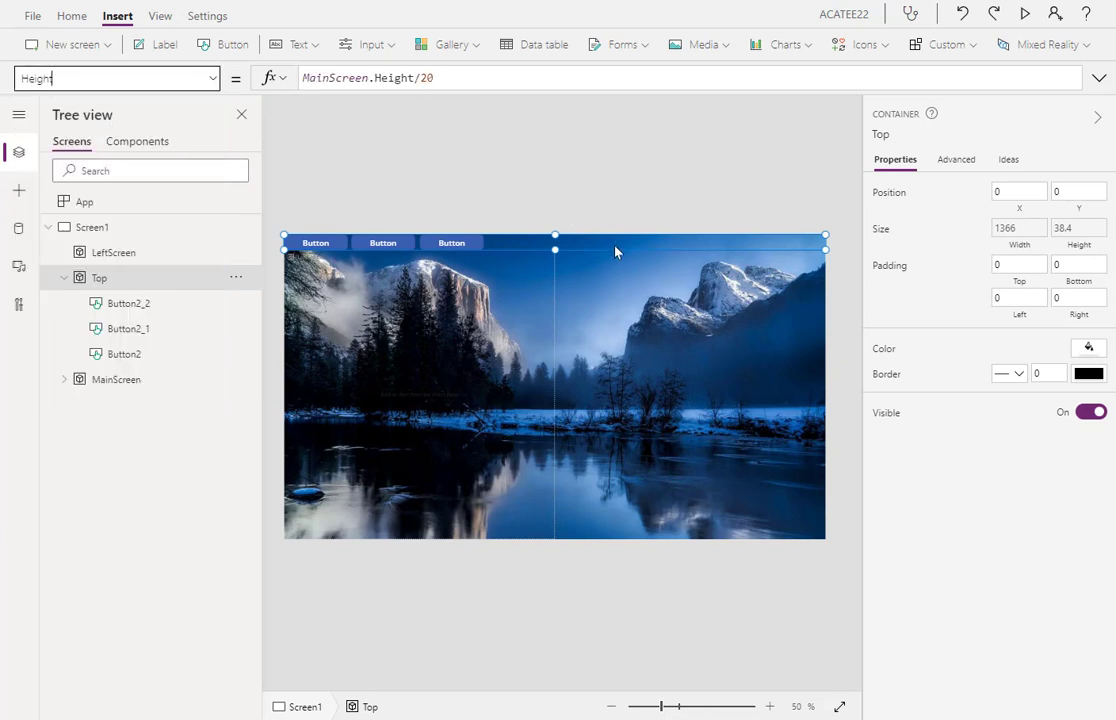
Try divisors of 30 and 40 in the Top container's Height formula, and restore it to MainScreen.Height/20
{"action": "left_click", "coordinate": [430, 77]}
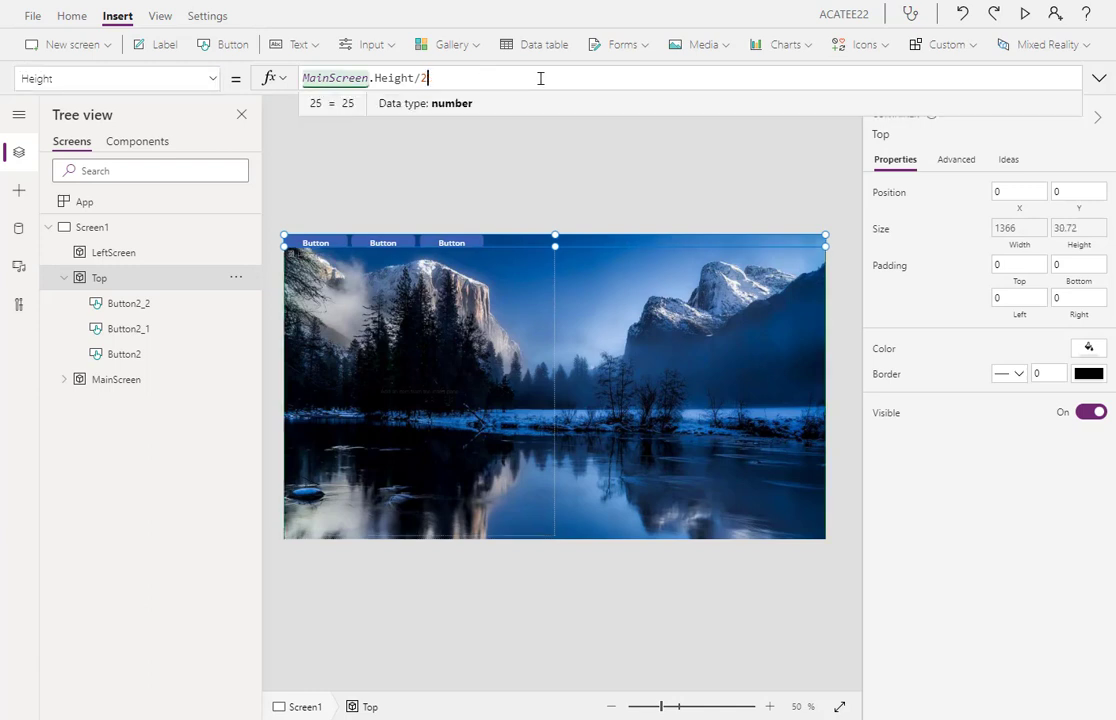
{"action": "key", "text": "BackSpace"}
{"action": "type", "text": "30"}
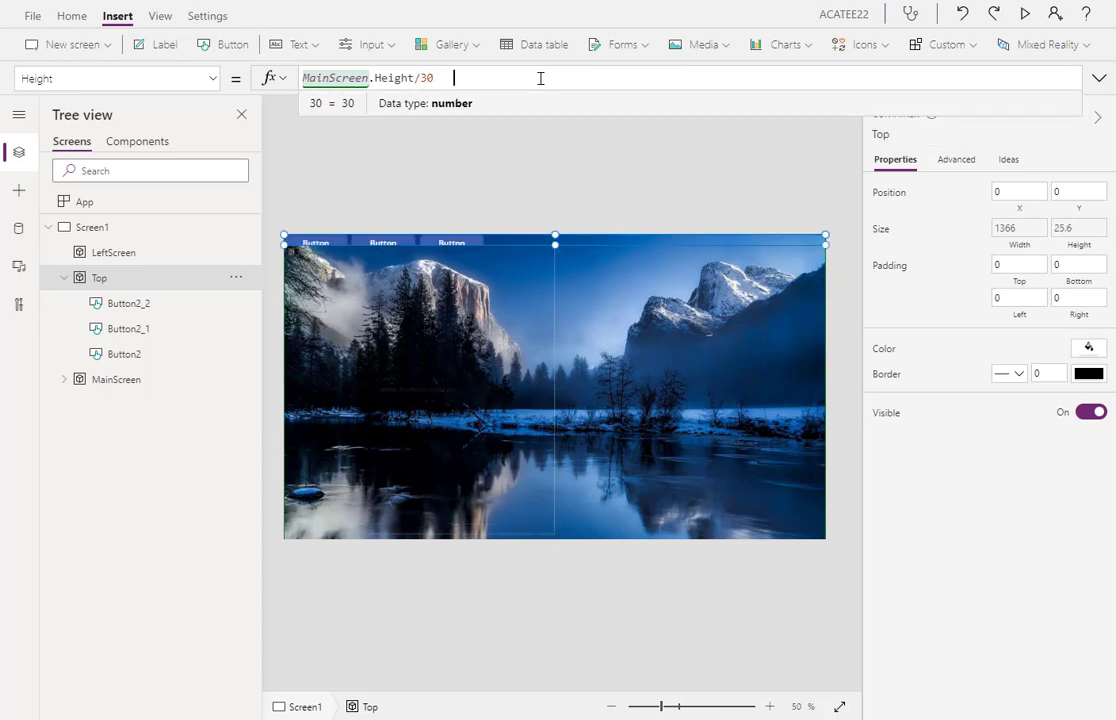
{"action": "key", "text": "BackSpace"}
{"action": "key", "text": "BackSpace"}
{"action": "type", "text": "40"}
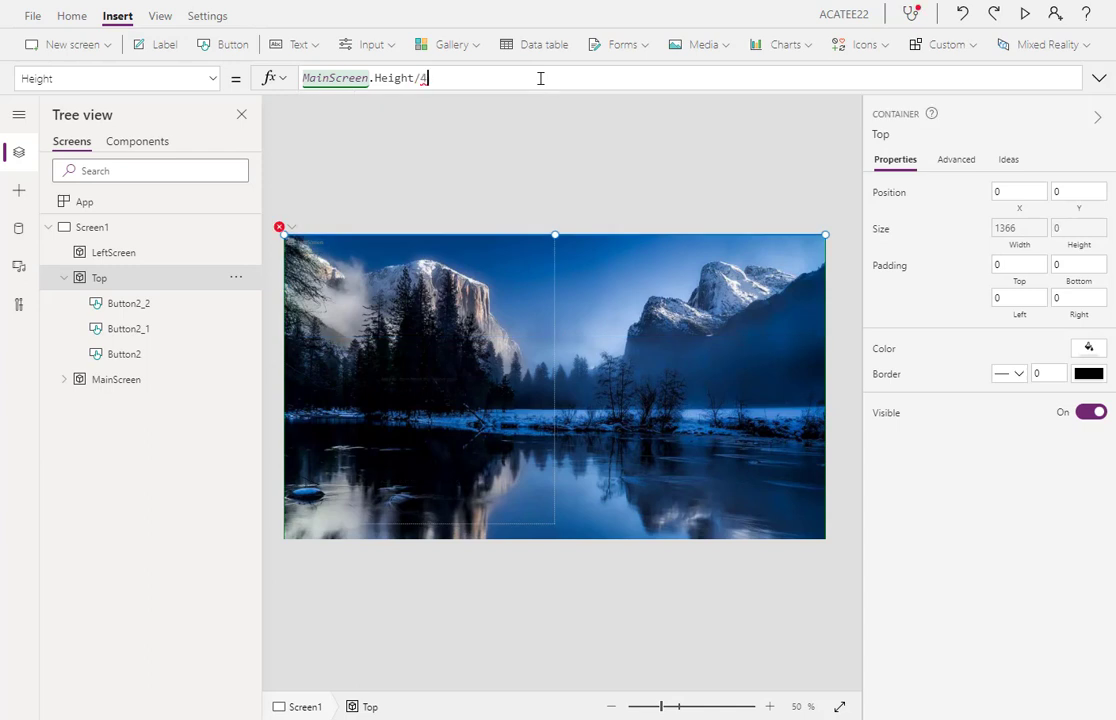
{"action": "key", "text": "BackSpace"}
{"action": "key", "text": "BackSpace"}
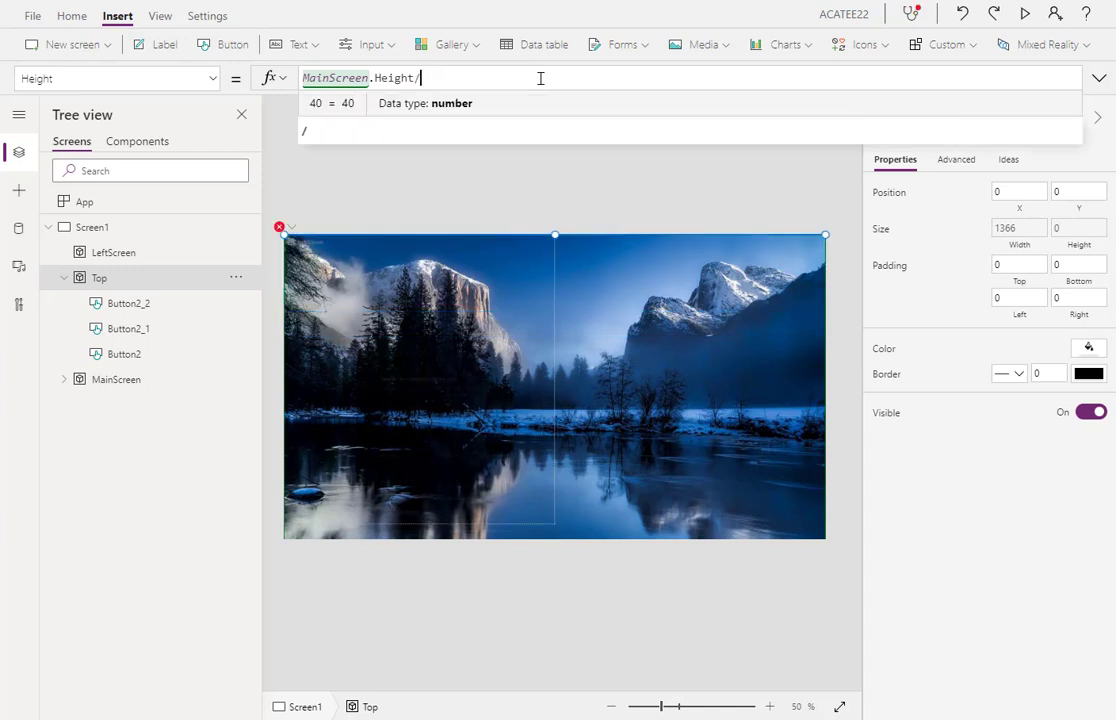
{"action": "type", "text": "20"}
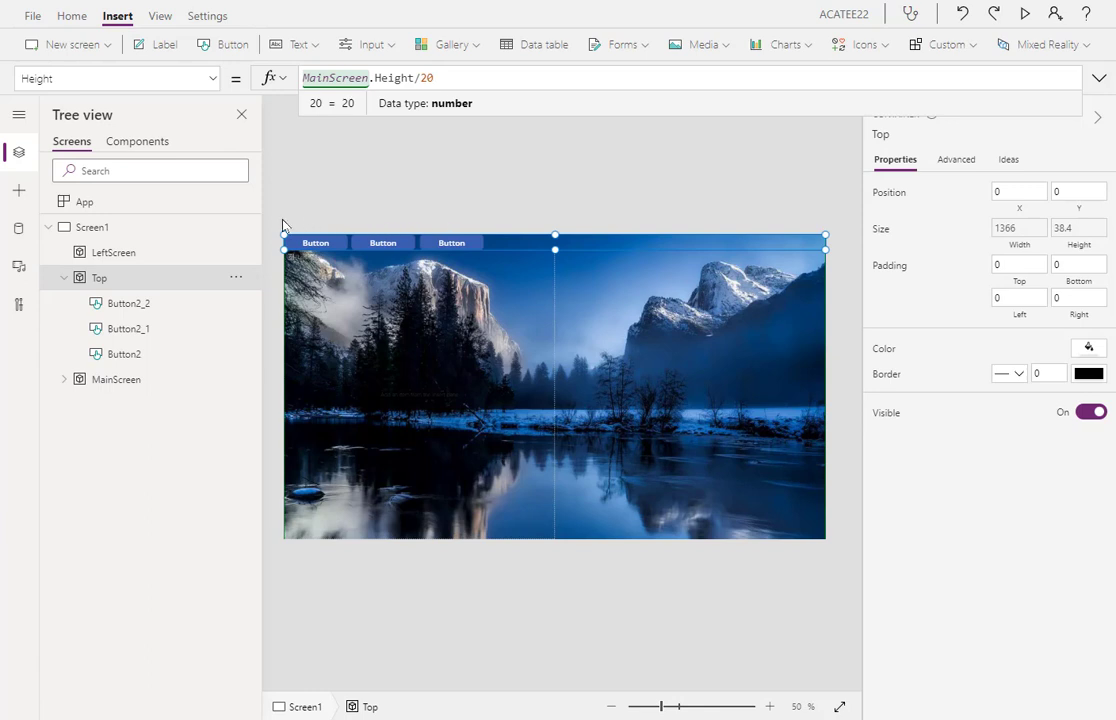
Check the Width formula of the Top container
{"action": "left_click", "coordinate": [213, 79]}
{"action": "left_click", "coordinate": [213, 79]}
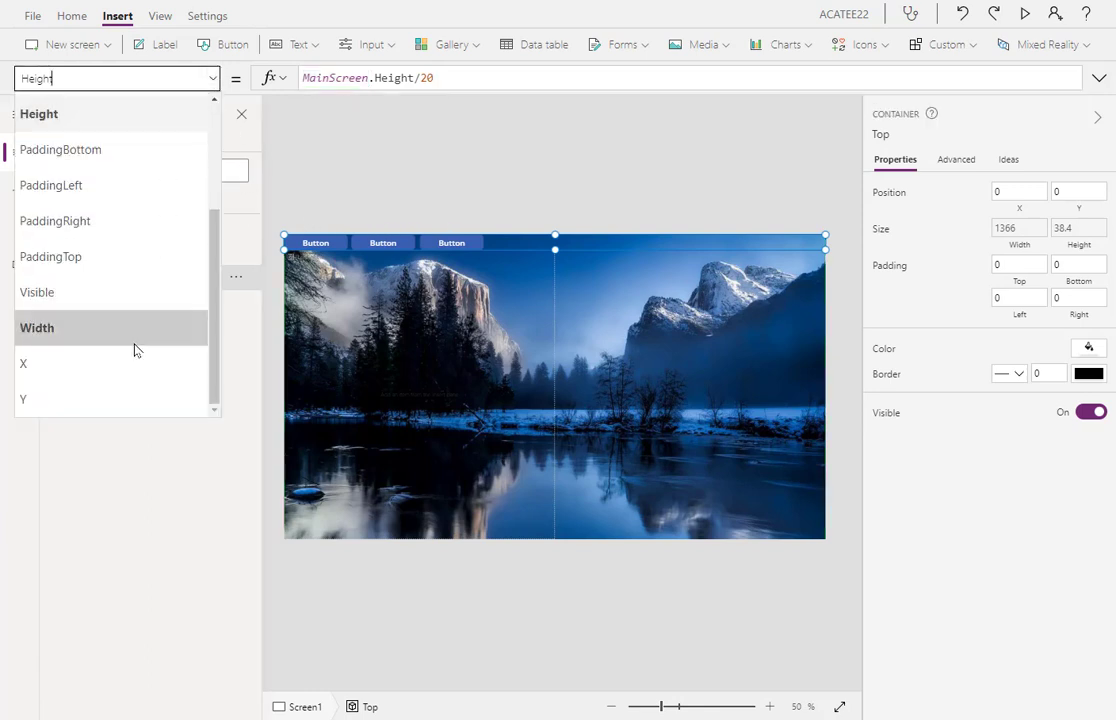
{"action": "left_click", "coordinate": [127, 340]}
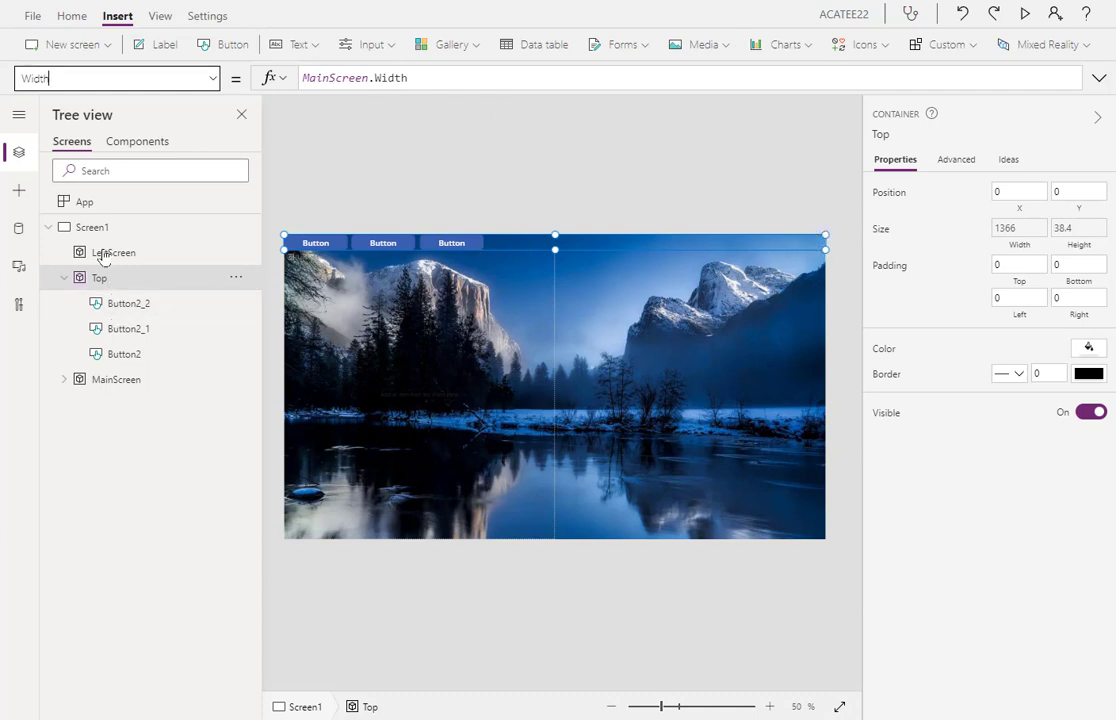
{"action": "left_click", "coordinate": [205, 78]}
Inspect the X, Y and Width properties of Button2, the first button in the Top container
{"action": "left_click", "coordinate": [318, 238]}
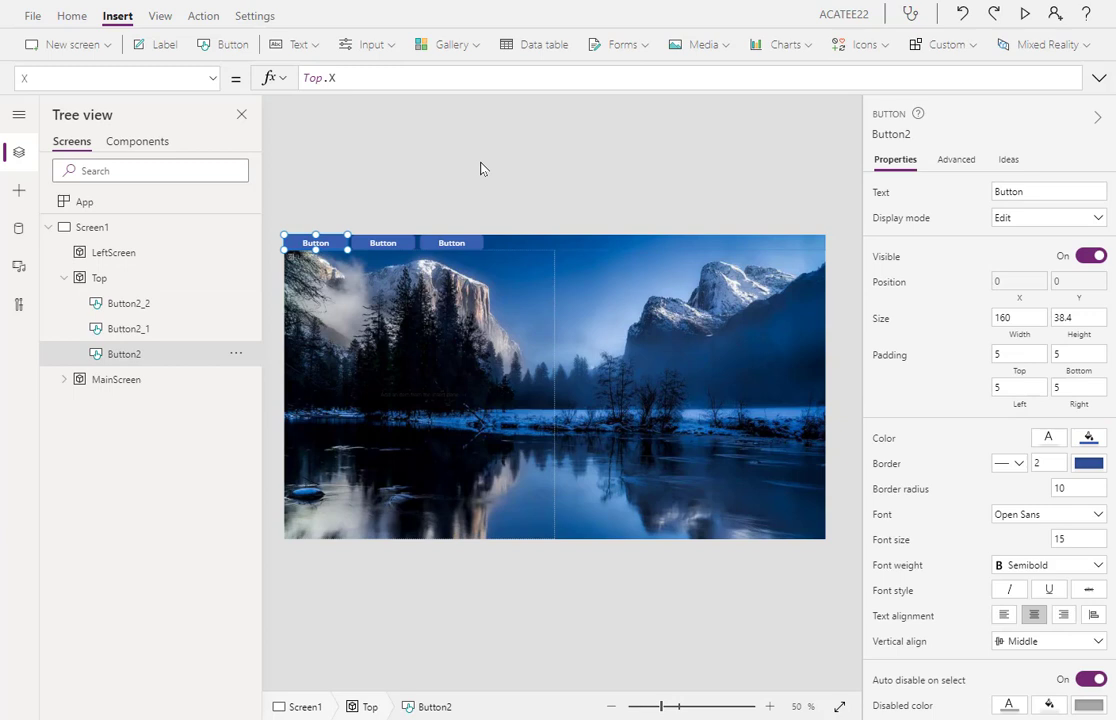
{"action": "left_click", "coordinate": [215, 80]}
{"action": "left_click", "coordinate": [90, 394]}
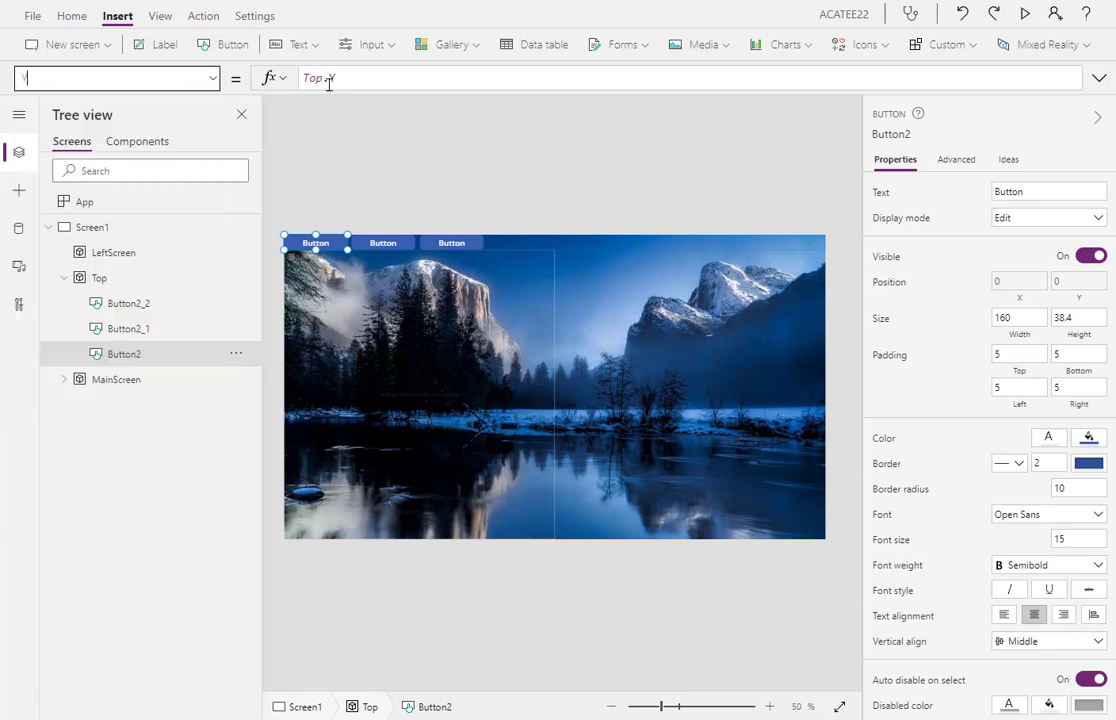
{"action": "left_click", "coordinate": [211, 78]}
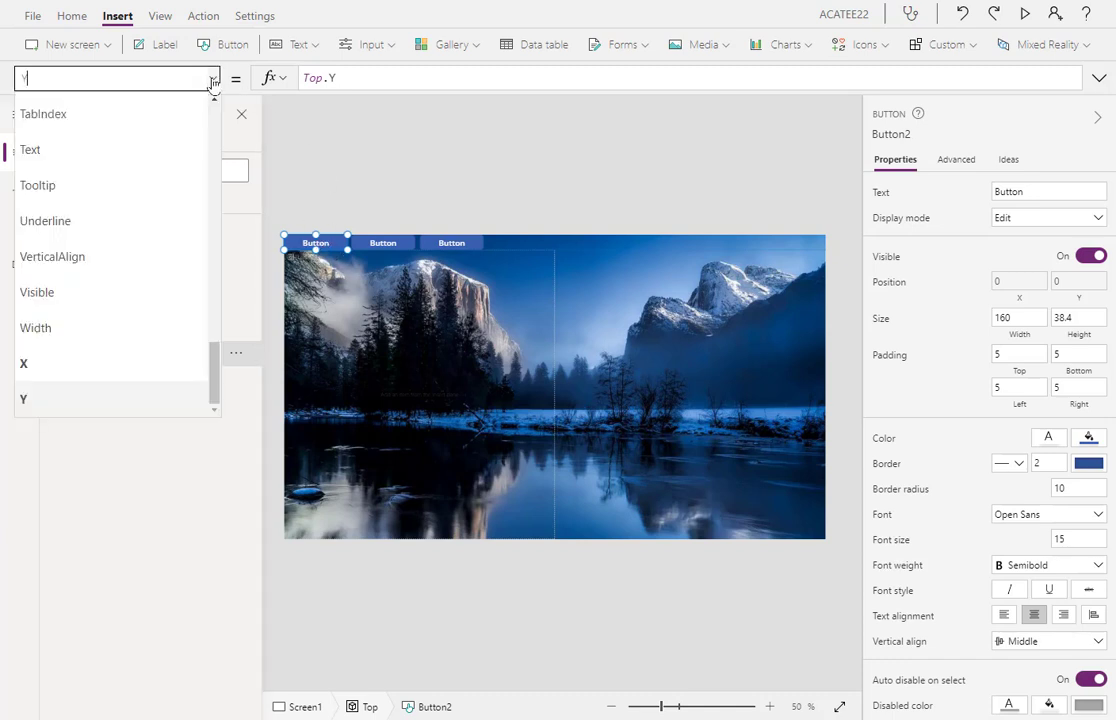
{"action": "left_click", "coordinate": [103, 336]}
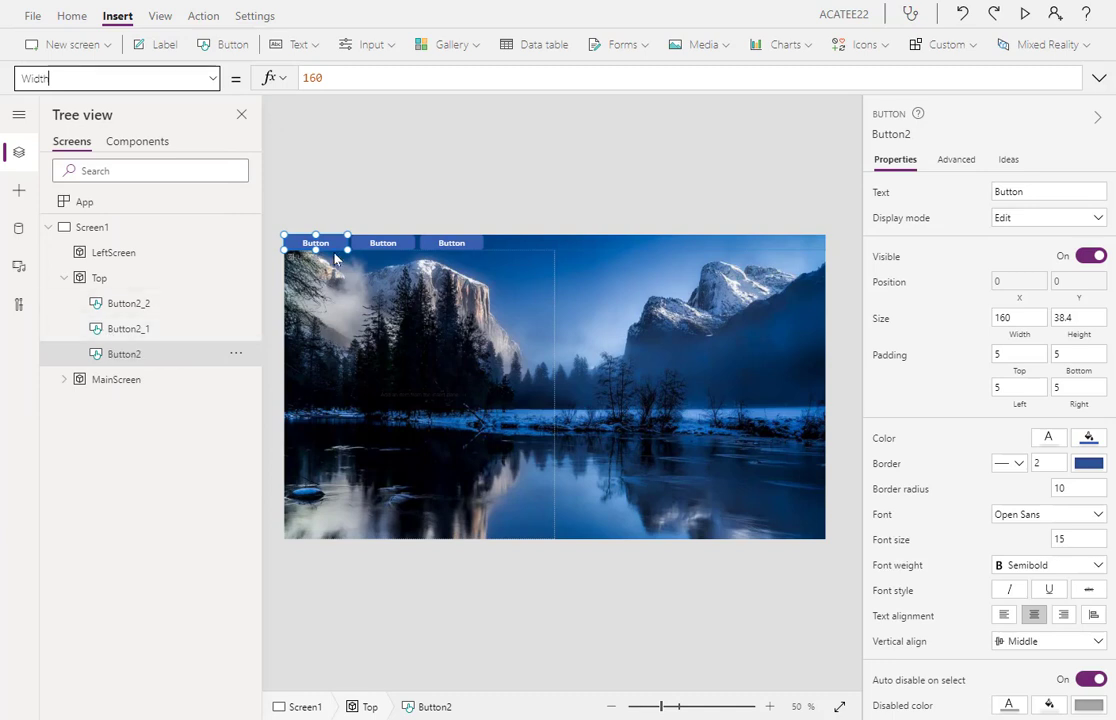
Check the Height property of Button2, the first button in the Top container
{"action": "left_click", "coordinate": [211, 78]}
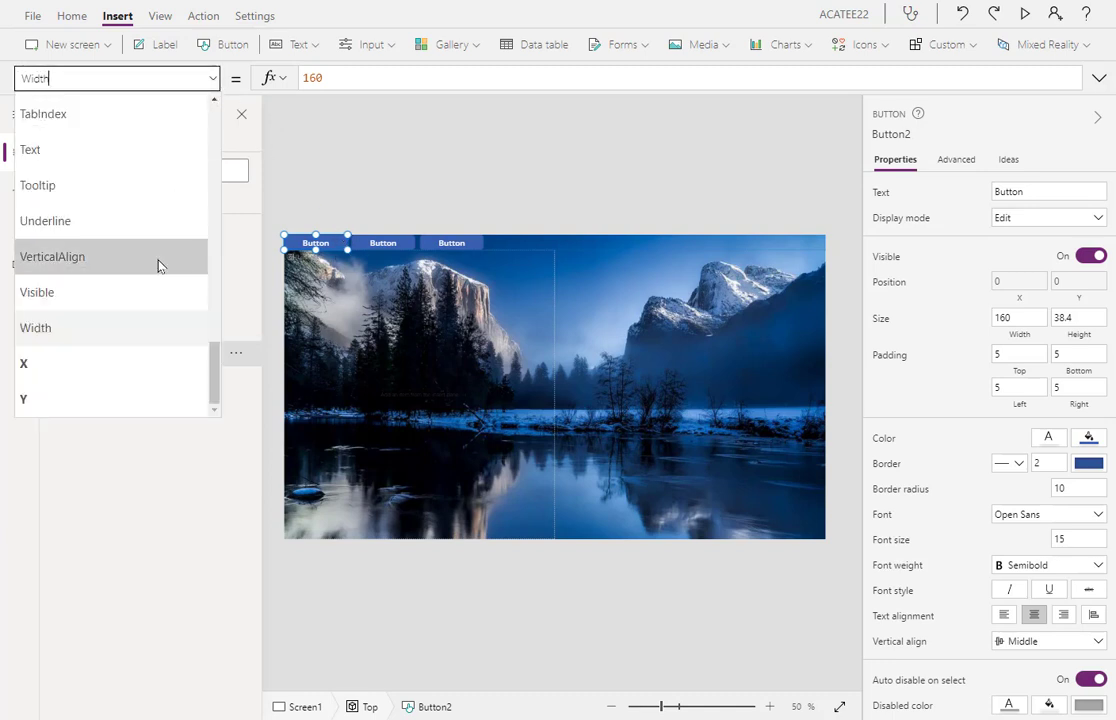
{"action": "scroll", "coordinate": [132, 217], "scroll_direction": "up", "scroll_amount": 3}
{"action": "scroll", "coordinate": [141, 214], "scroll_direction": "up", "scroll_amount": 5}
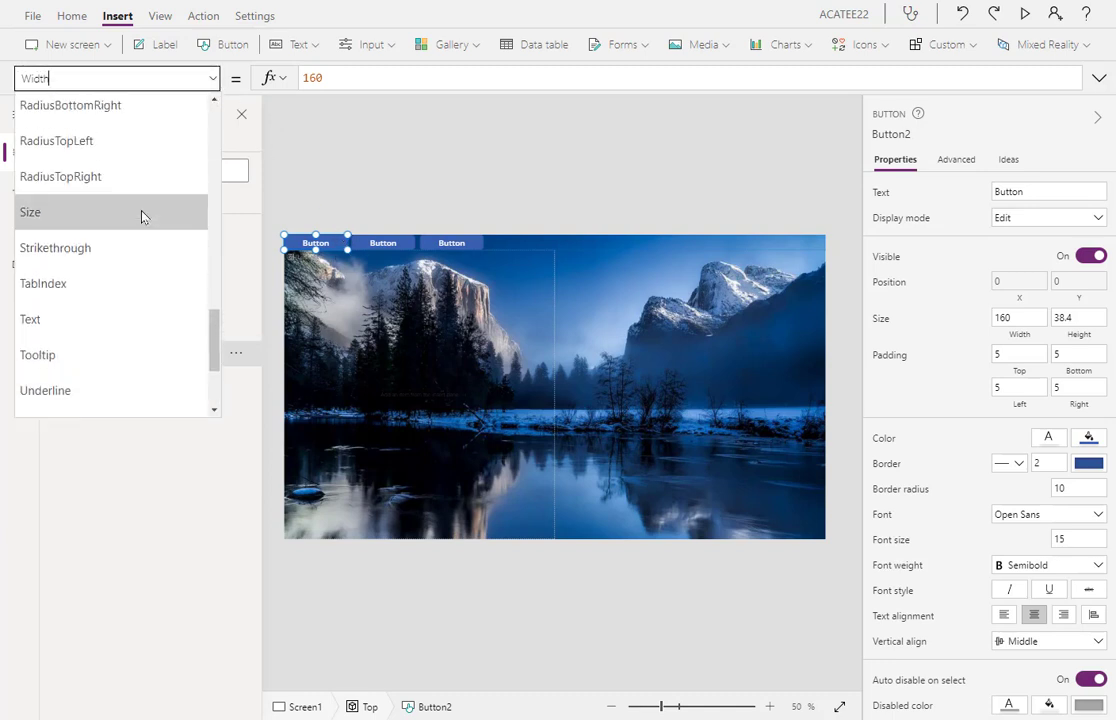
{"action": "scroll", "coordinate": [142, 217], "scroll_direction": "up", "scroll_amount": 3}
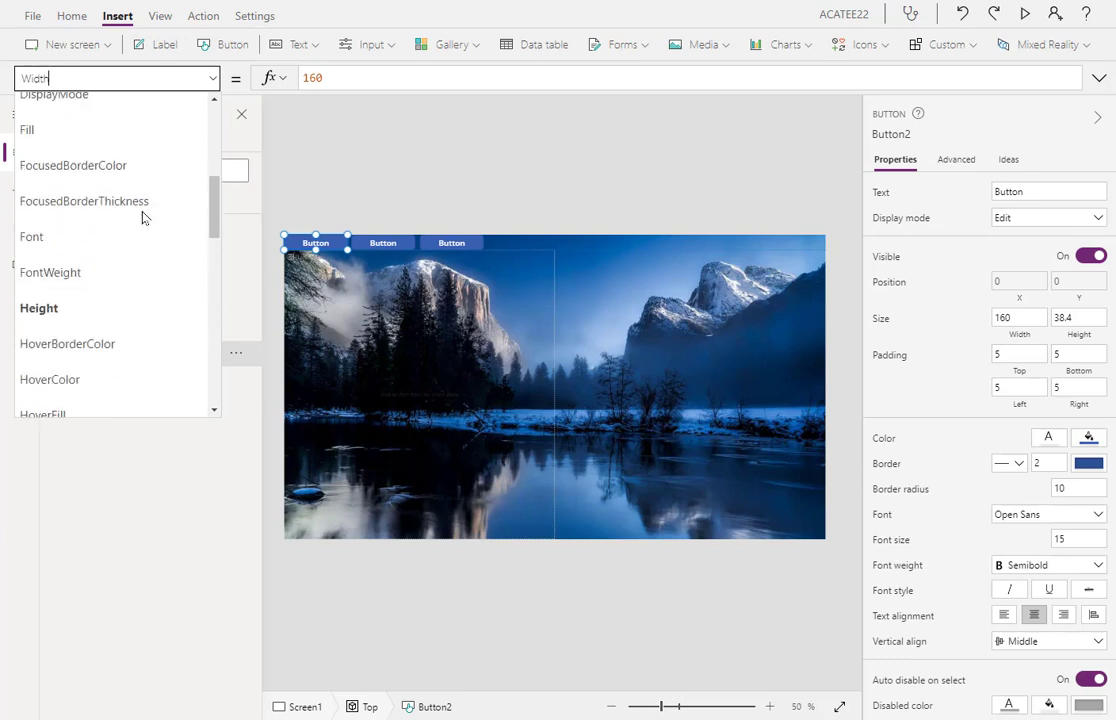
{"action": "left_click", "coordinate": [120, 306]}
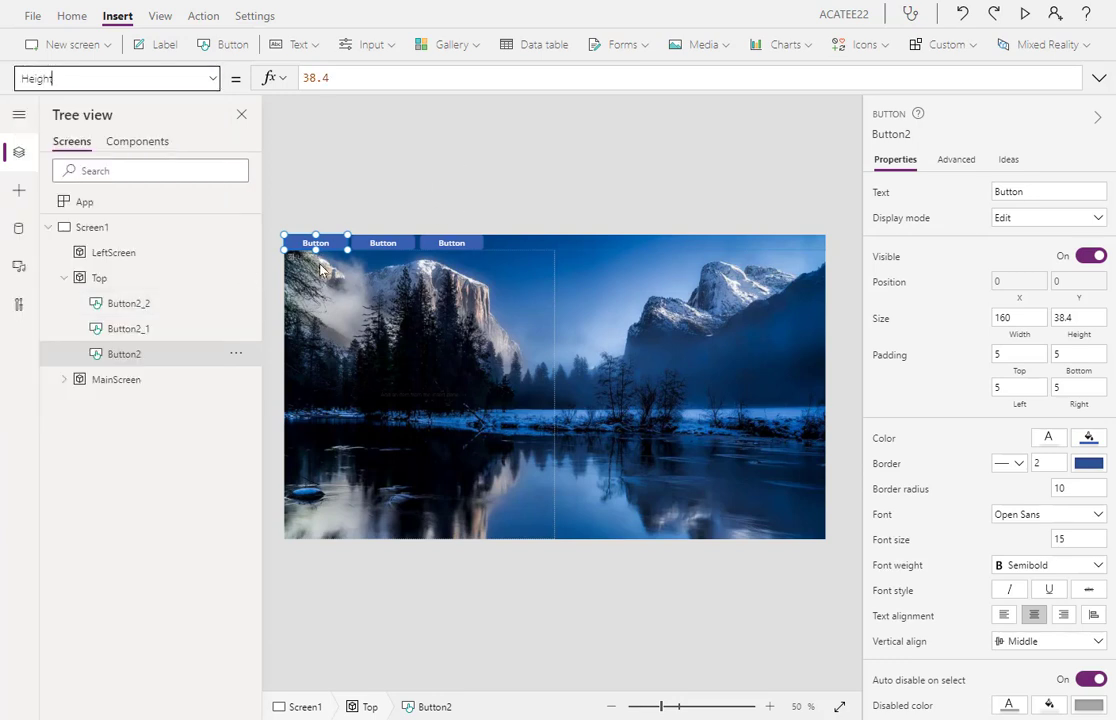
{"action": "left_click", "coordinate": [416, 176]}
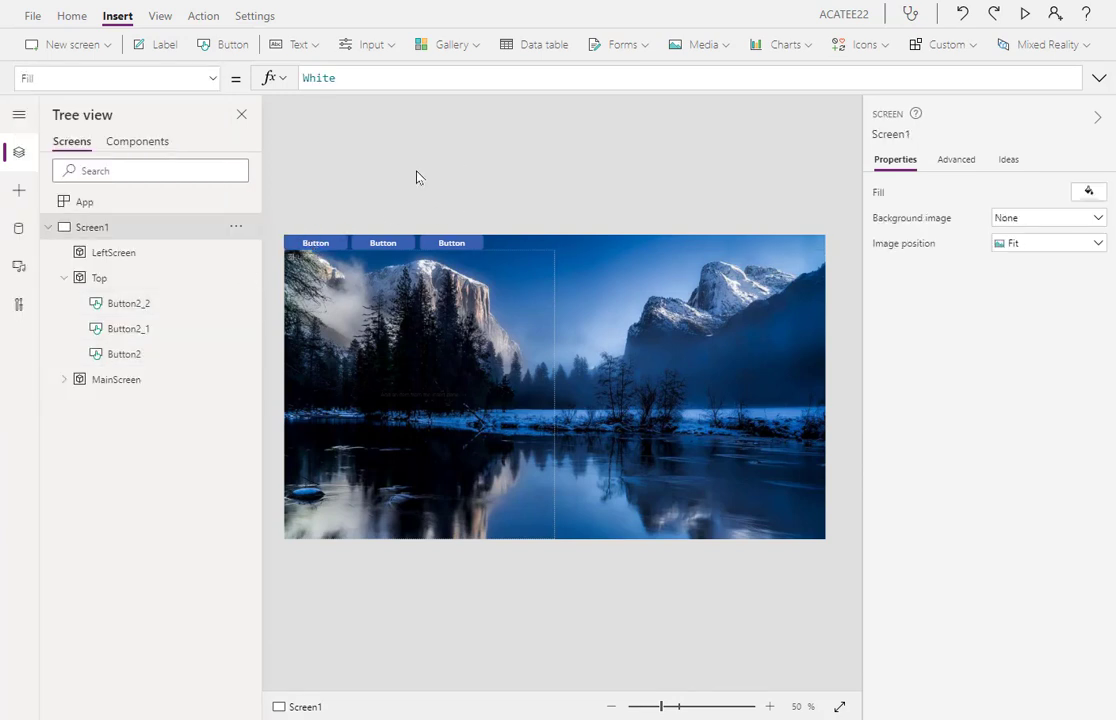
Inspect the X and Y formulas of Button2_1, the second button in the Top container
{"action": "left_click", "coordinate": [397, 243]}
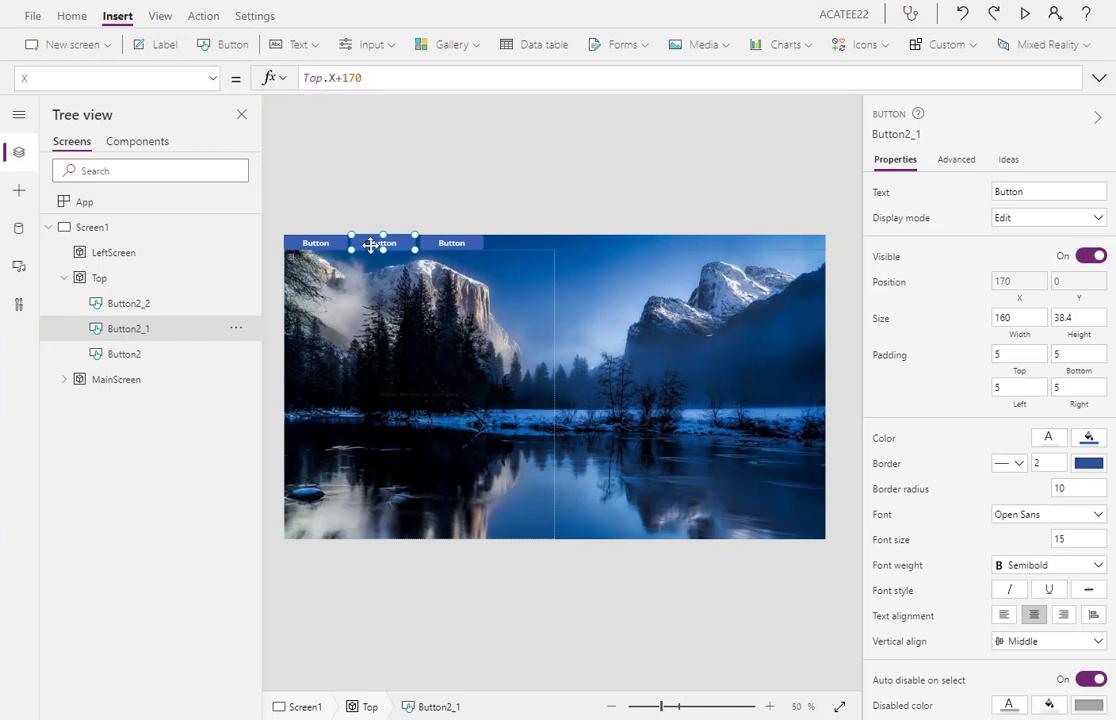
{"action": "left_click", "coordinate": [205, 78]}
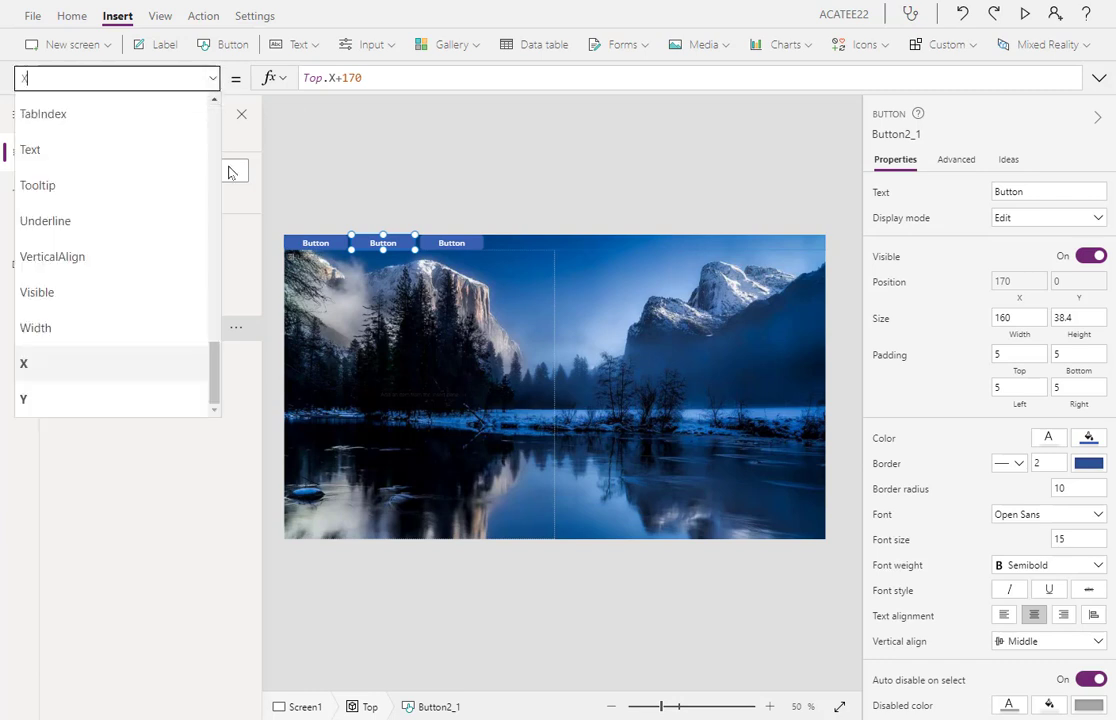
{"action": "left_click", "coordinate": [177, 395]}
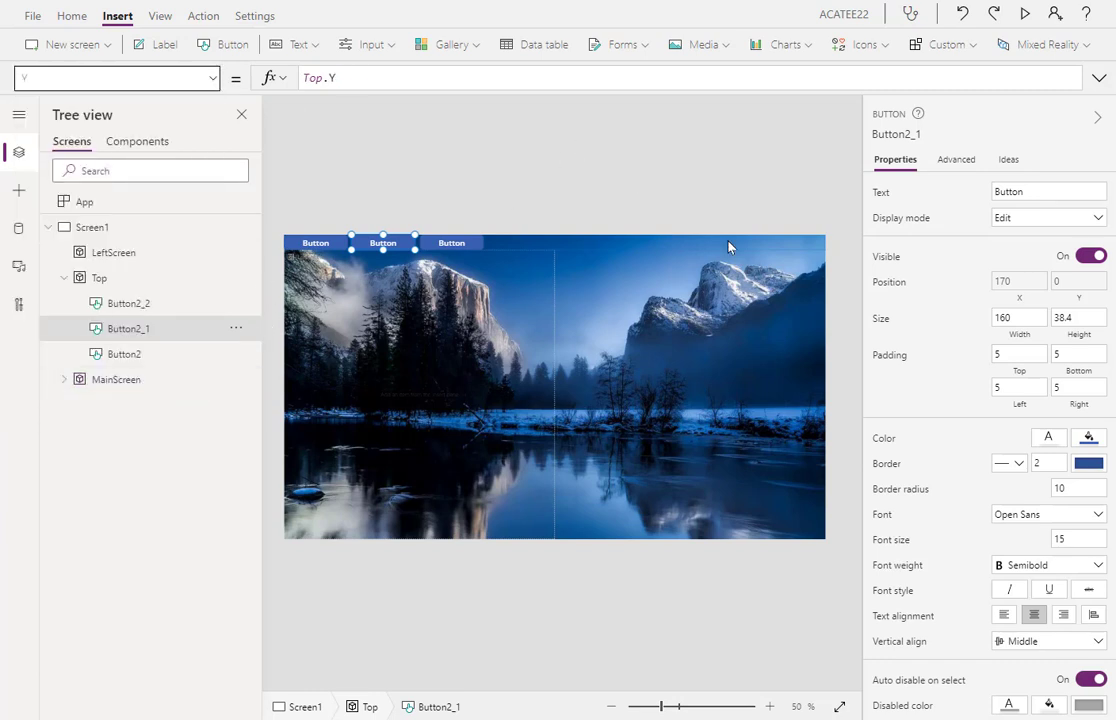
Set the X formula of Button2_2, the third button in the Top container, to Top.X+342
{"action": "left_click", "coordinate": [450, 243]}
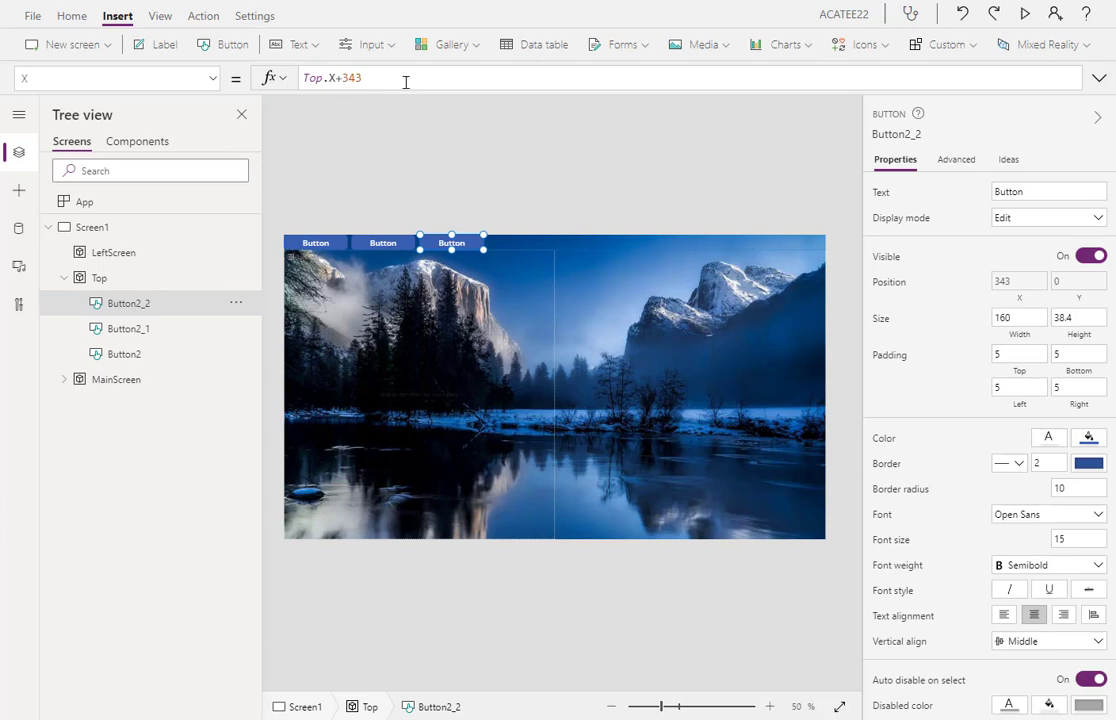
{"action": "left_click", "coordinate": [405, 82]}
{"action": "key", "text": "BackSpace"}
{"action": "type", "text": "2"}
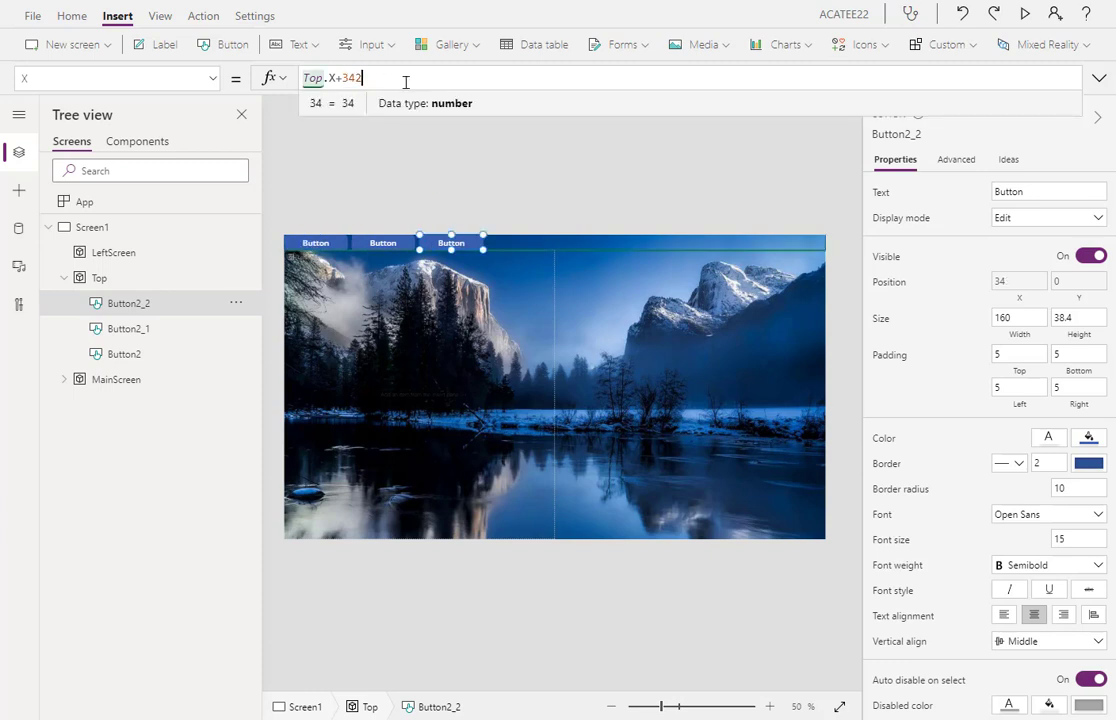
{"action": "key", "text": "shift+Return"}
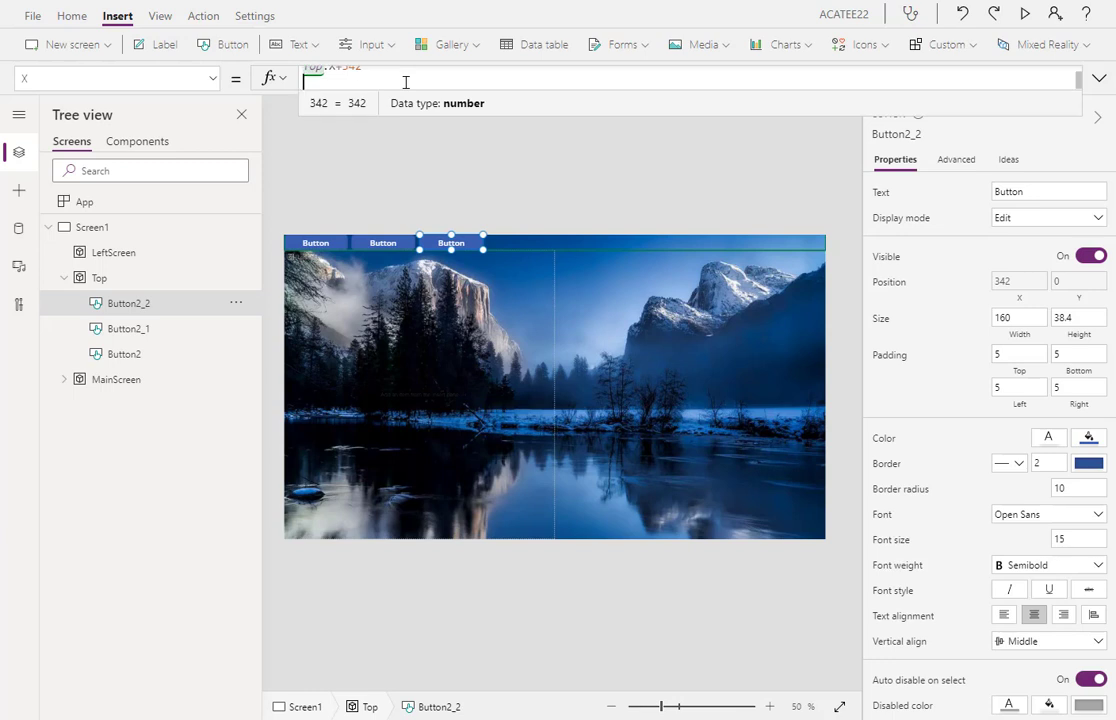
{"action": "key", "text": "BackSpace"}
{"action": "left_click", "coordinate": [447, 150]}
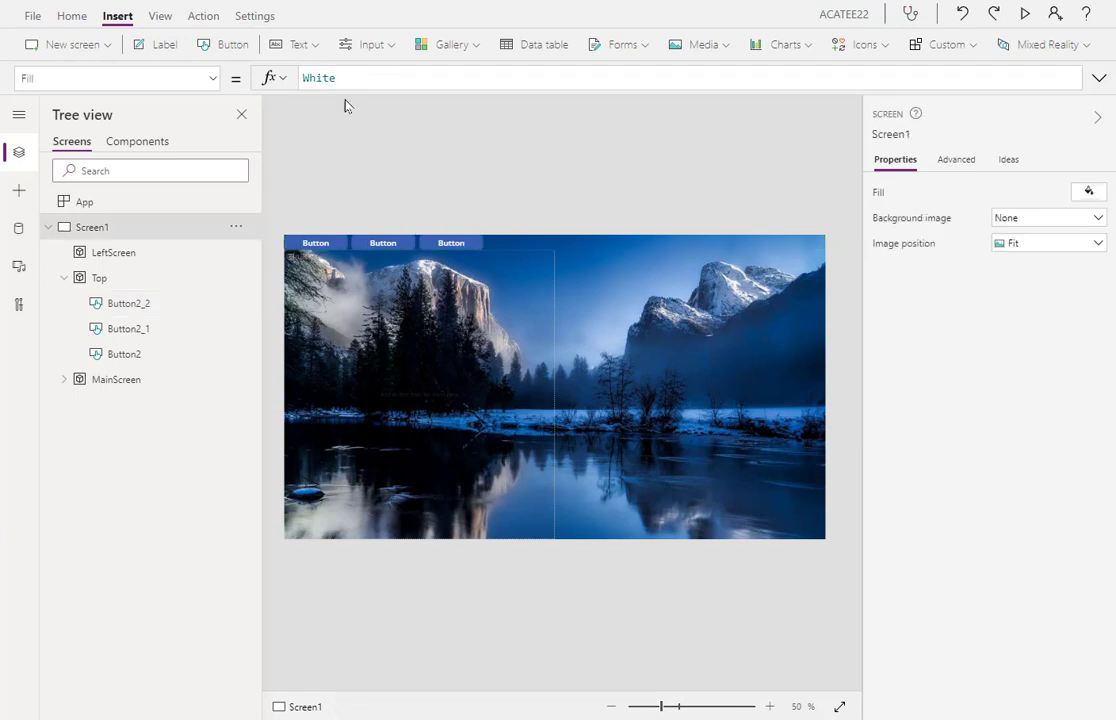
Try an offset of 500 in Button2_2's X formula, and set the formula to Top.X+341
{"action": "left_click", "coordinate": [476, 247]}
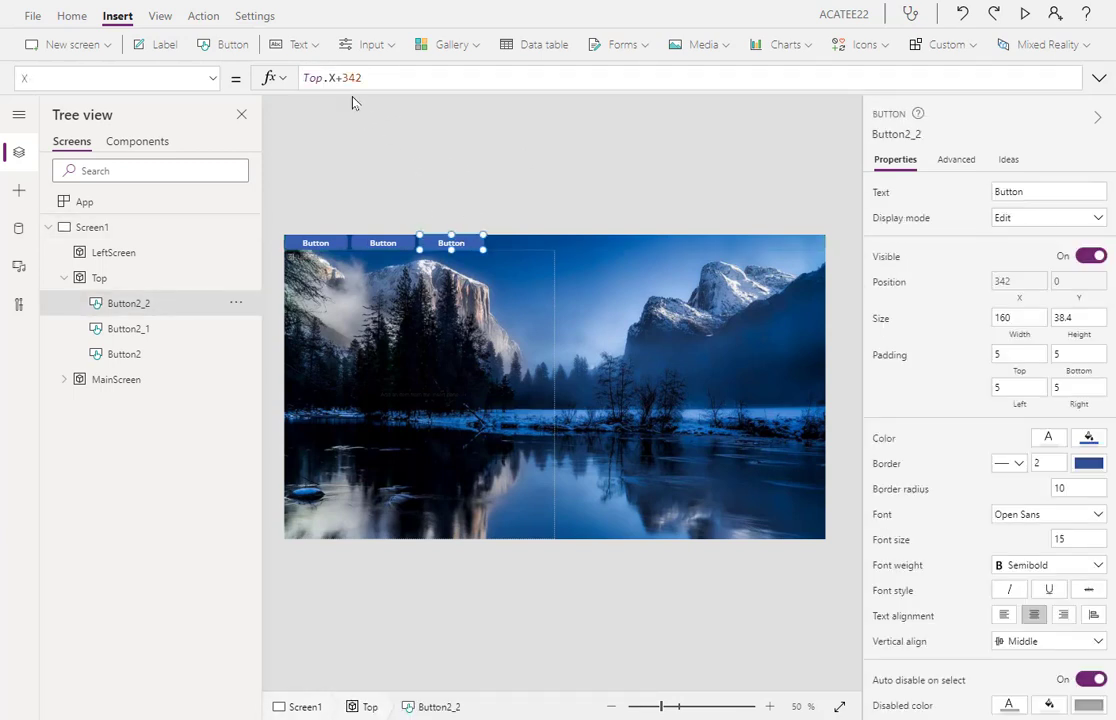
{"action": "left_click_drag", "start_coordinate": [359, 78], "coordinate": [343, 78]}
{"action": "type", "text": "500"}
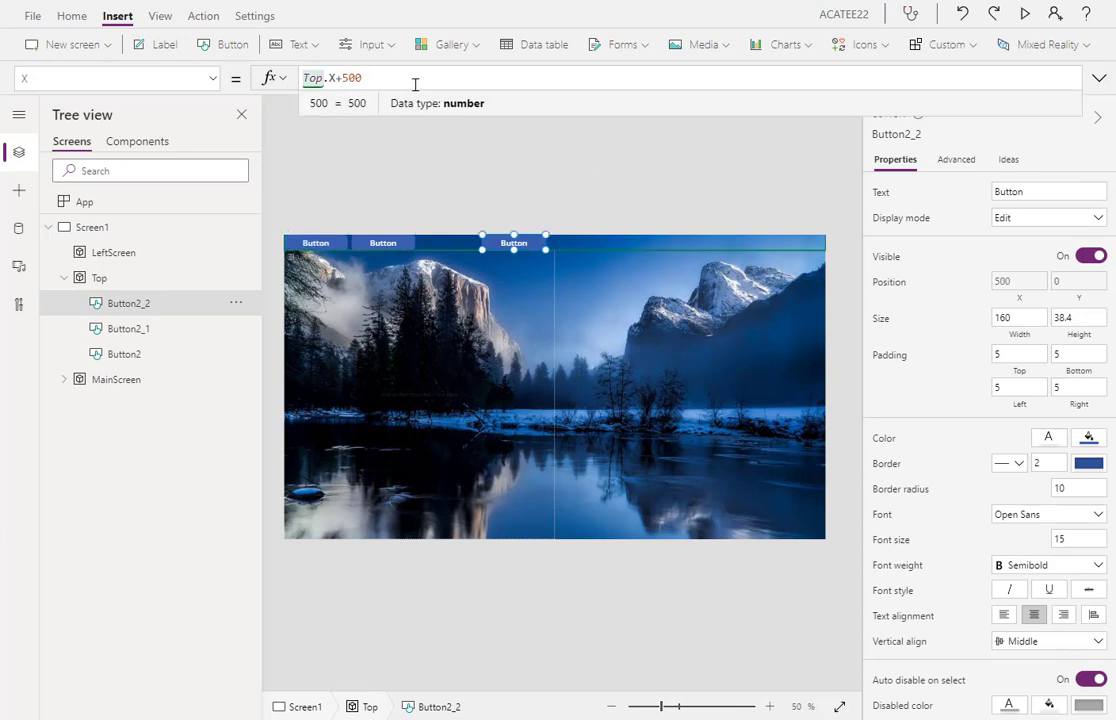
{"action": "key", "text": "BackSpace"}
{"action": "key", "text": "BackSpace"}
{"action": "key", "text": "BackSpace"}
{"action": "type", "text": "341"}
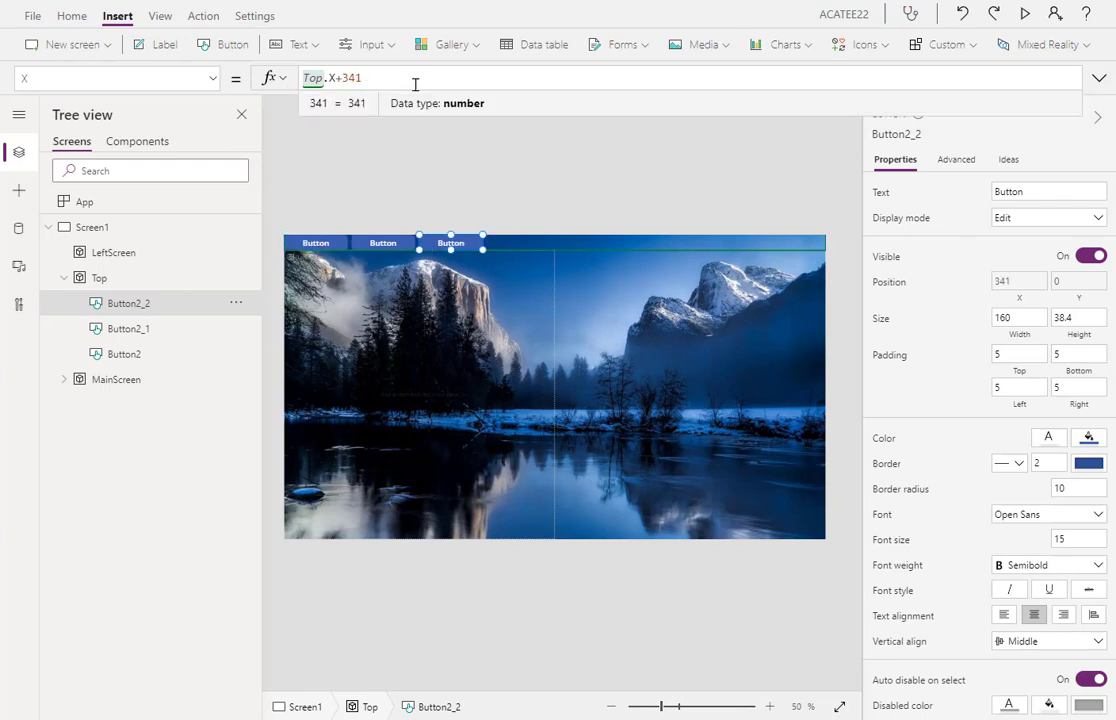
{"action": "left_click", "coordinate": [538, 180]}
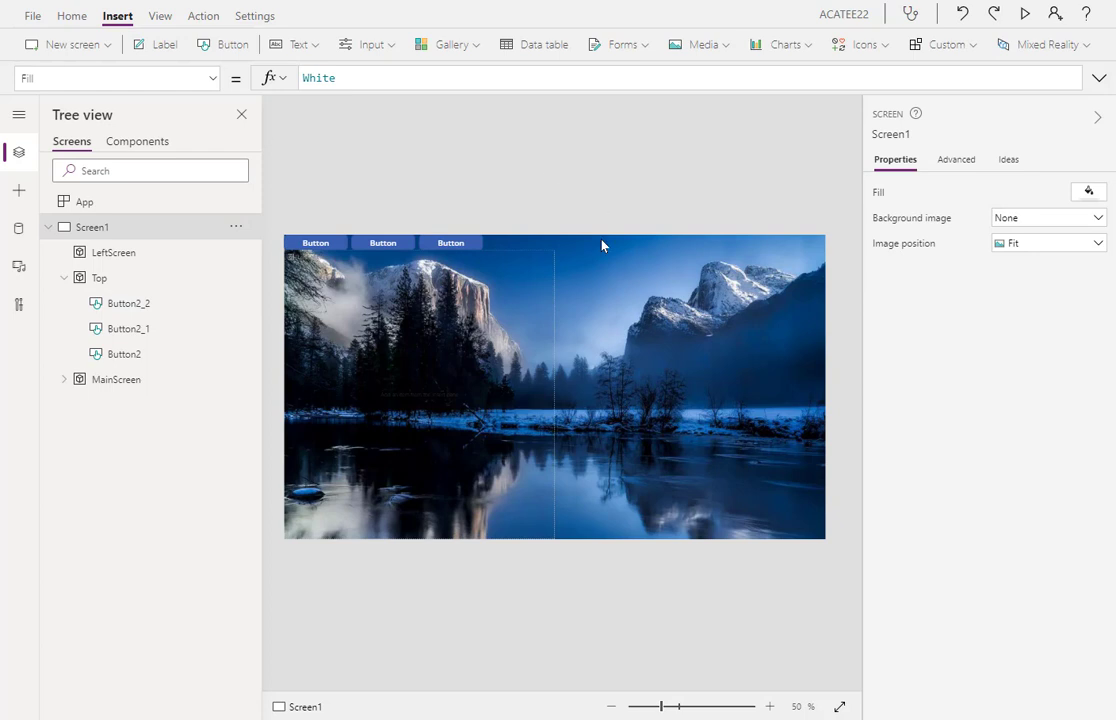
Compare the position and size of Button2_2 with those of its parent Top container
{"action": "left_click", "coordinate": [450, 243]}
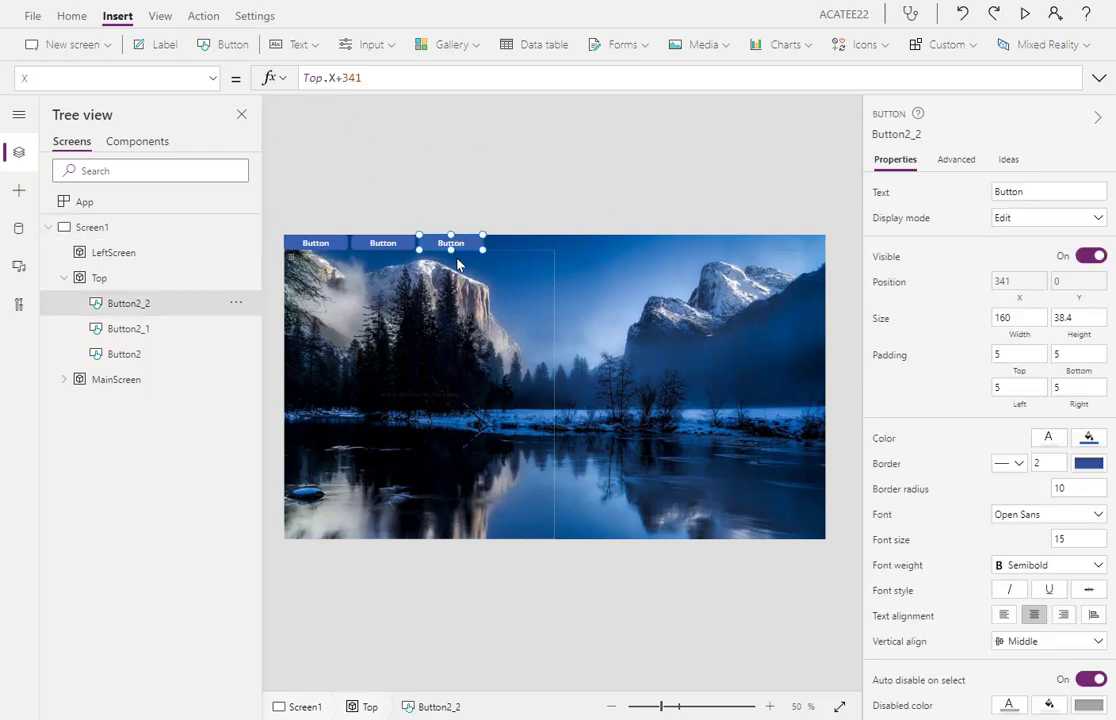
{"action": "left_click", "coordinate": [100, 280]}
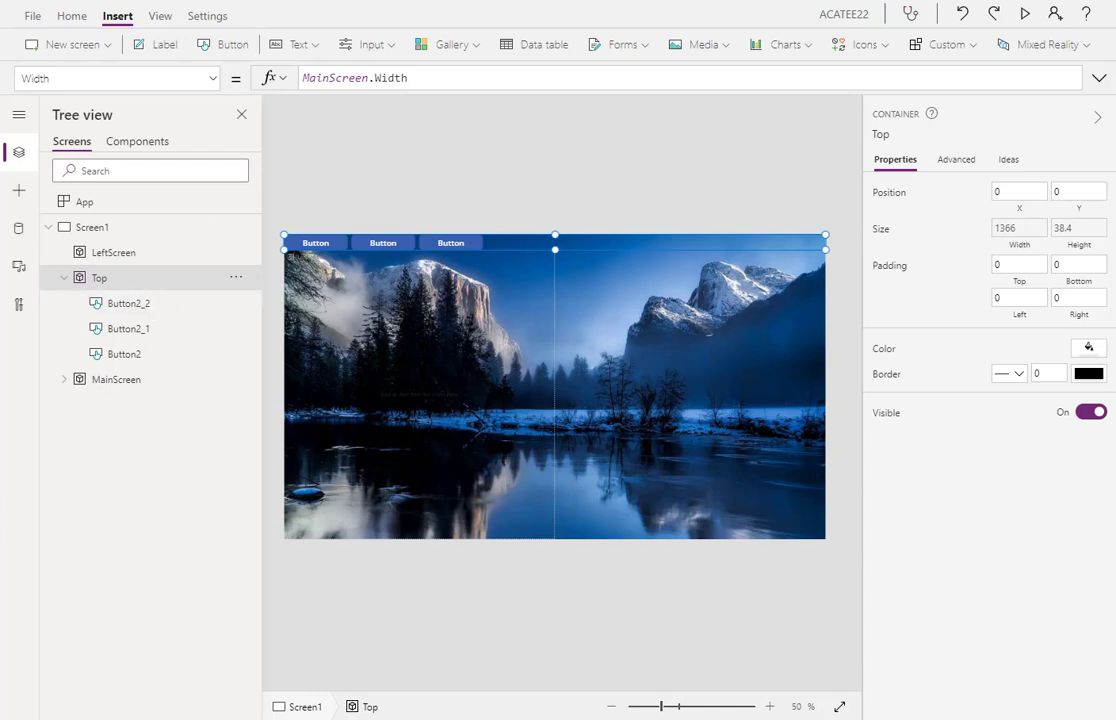
{"action": "left_click", "coordinate": [617, 176]}
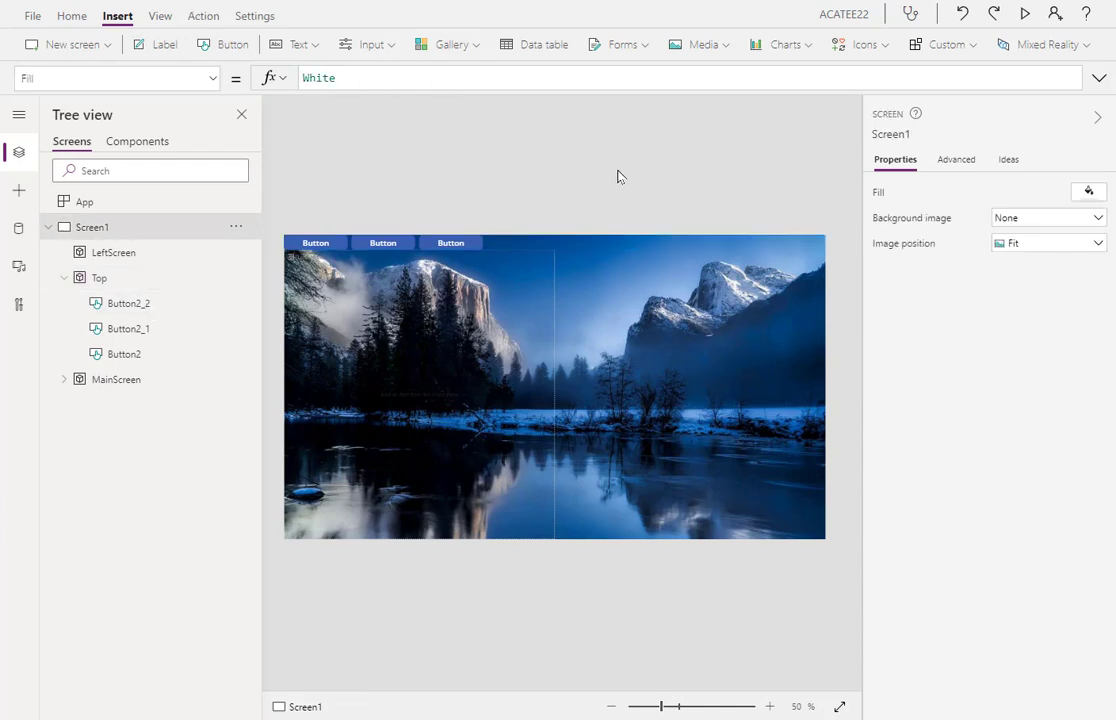
{"action": "left_click", "coordinate": [450, 243]}
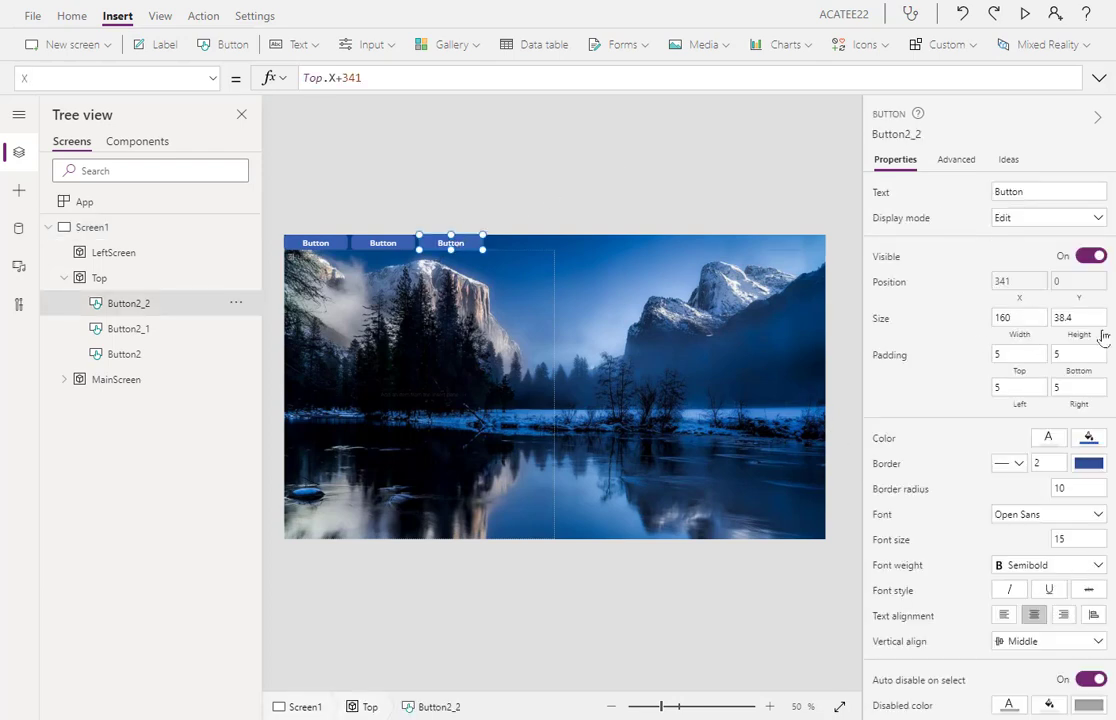
{"action": "left_click", "coordinate": [441, 165]}
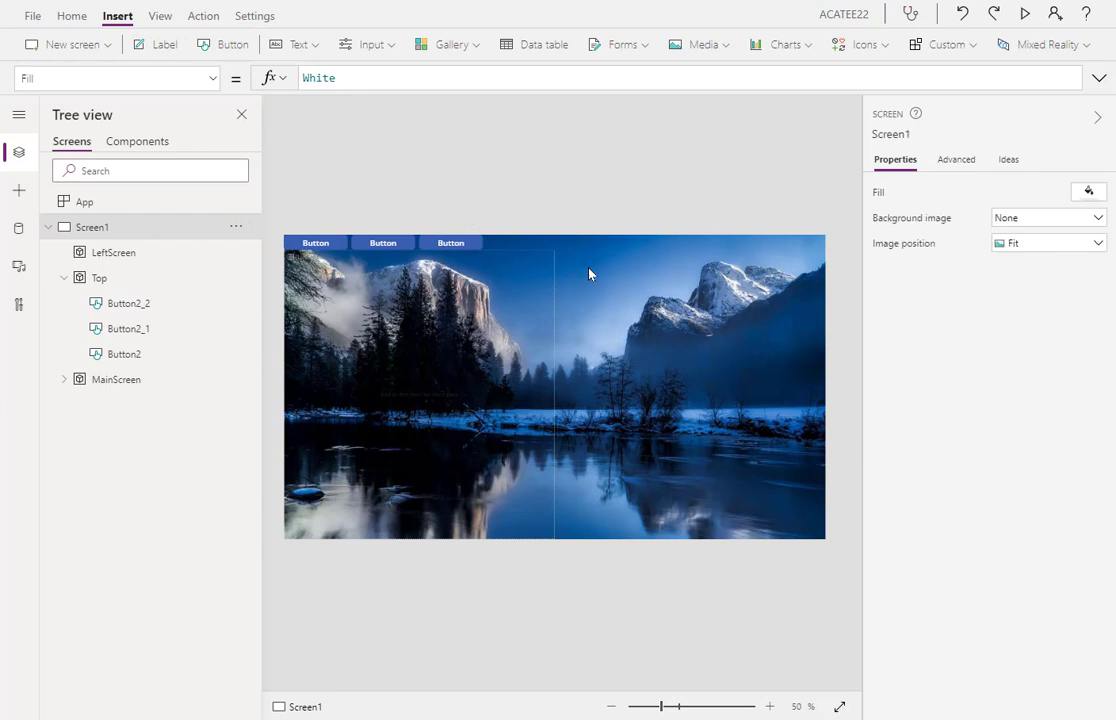
Collapse the Top container and inspect the LeftScreen container's X, Y and Width formulas
{"action": "left_click", "coordinate": [64, 278]}
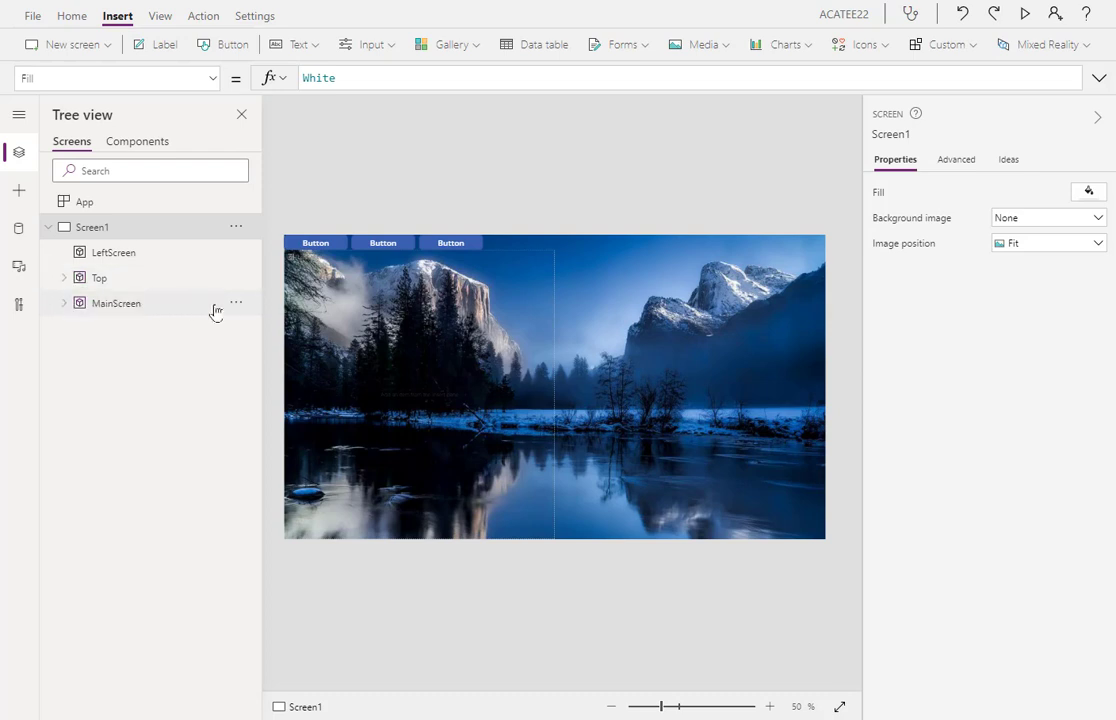
{"action": "left_click", "coordinate": [113, 253]}
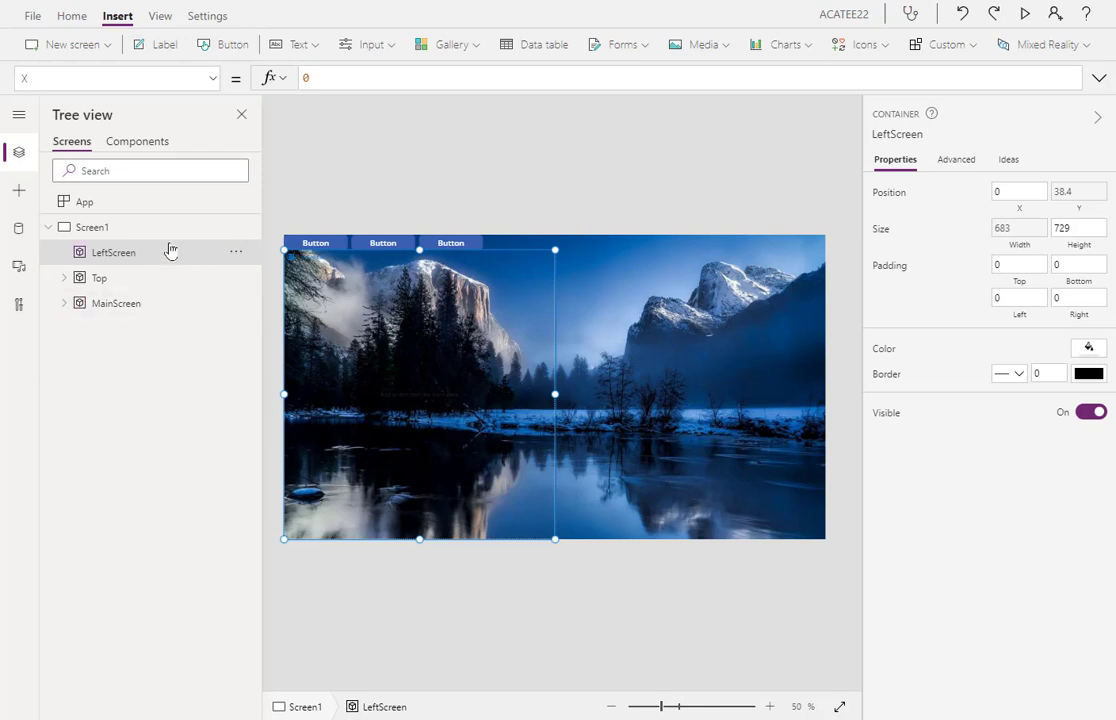
{"action": "left_click", "coordinate": [183, 78]}
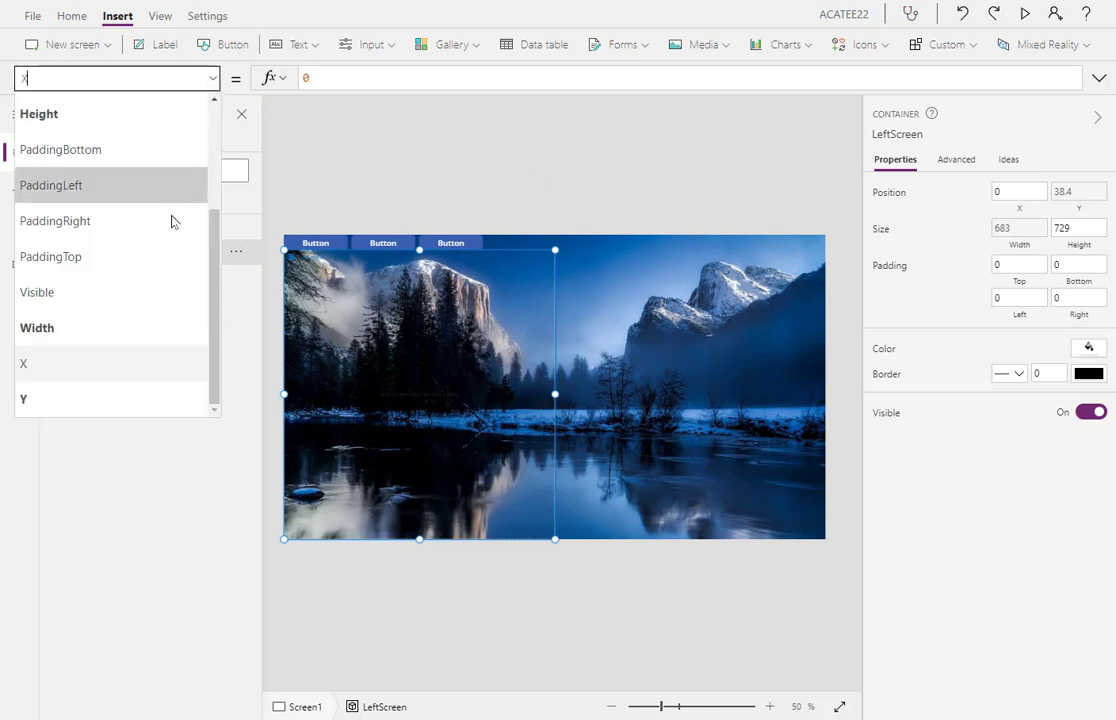
{"action": "left_click", "coordinate": [129, 397]}
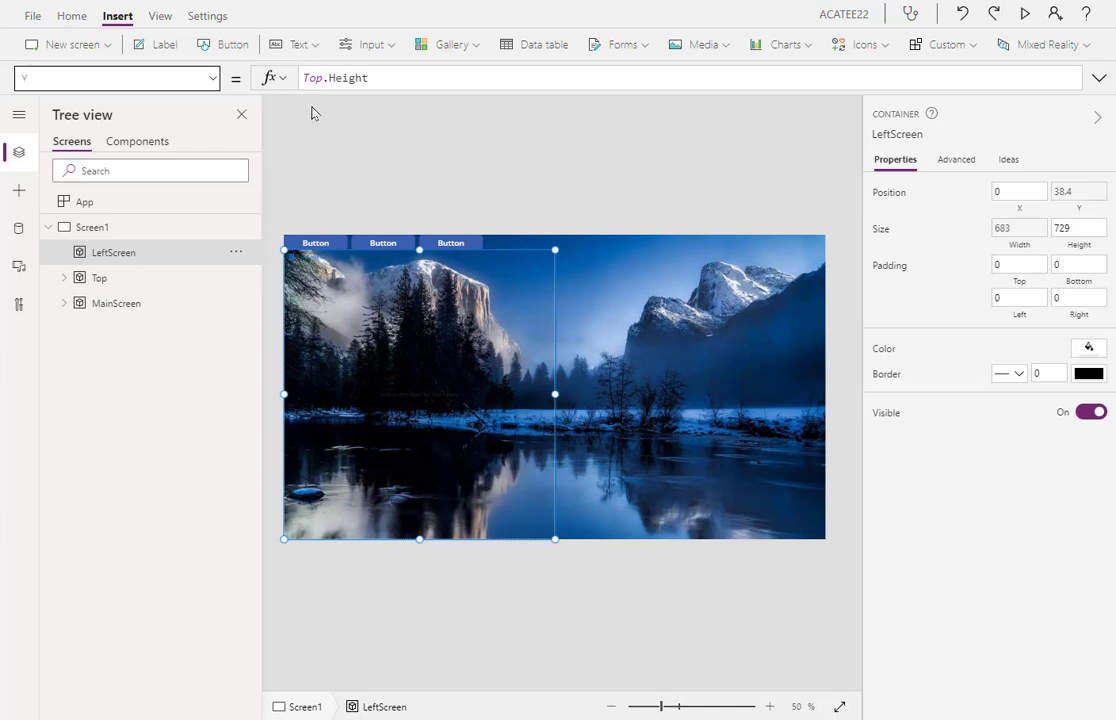
{"action": "left_click", "coordinate": [188, 78]}
{"action": "left_click", "coordinate": [119, 330]}
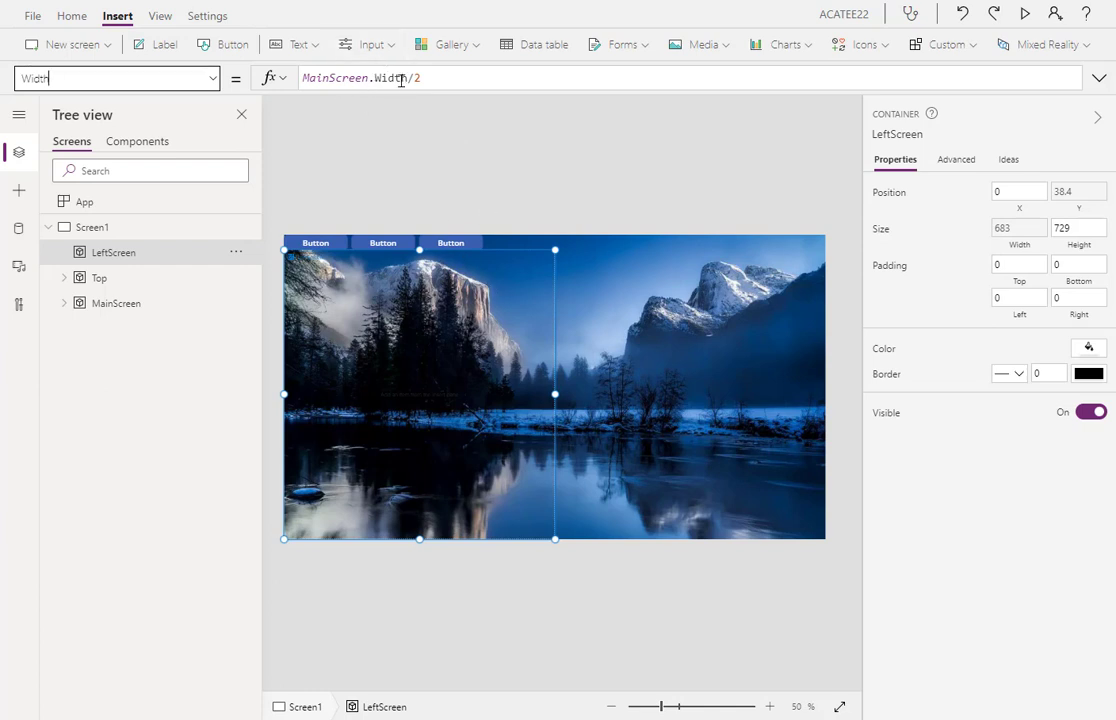
Check the Height property of the LeftScreen container
{"action": "left_click", "coordinate": [212, 79]}
{"action": "scroll", "coordinate": [100, 265], "scroll_direction": "up", "scroll_amount": 3}
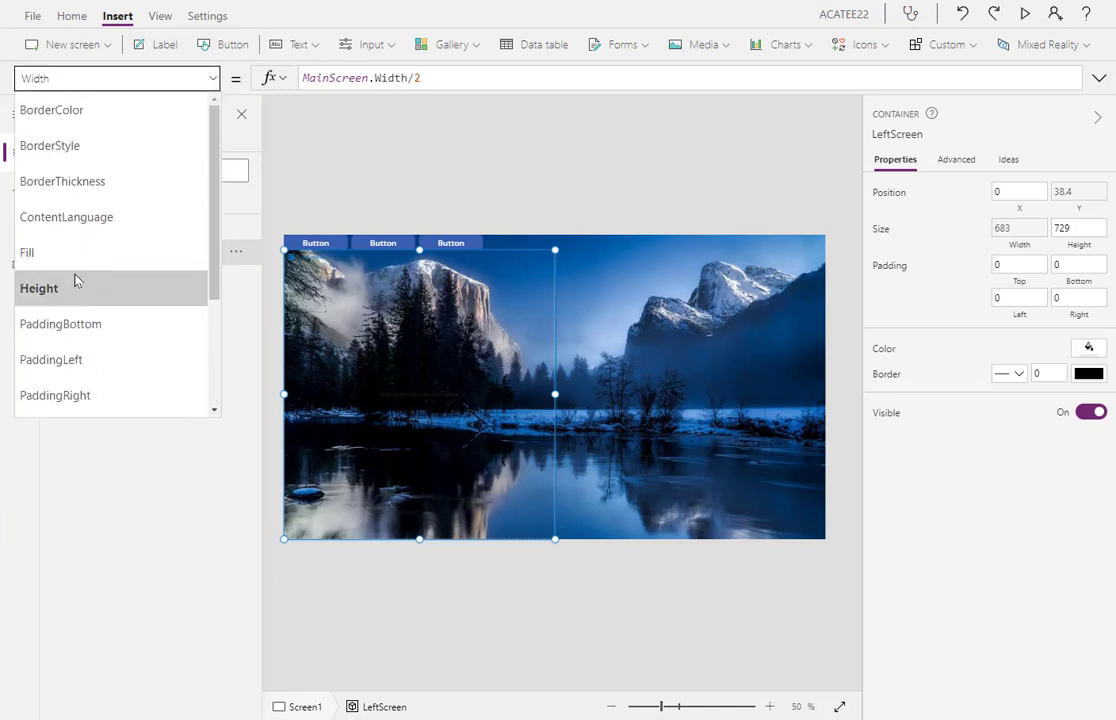
{"action": "left_click", "coordinate": [77, 284]}
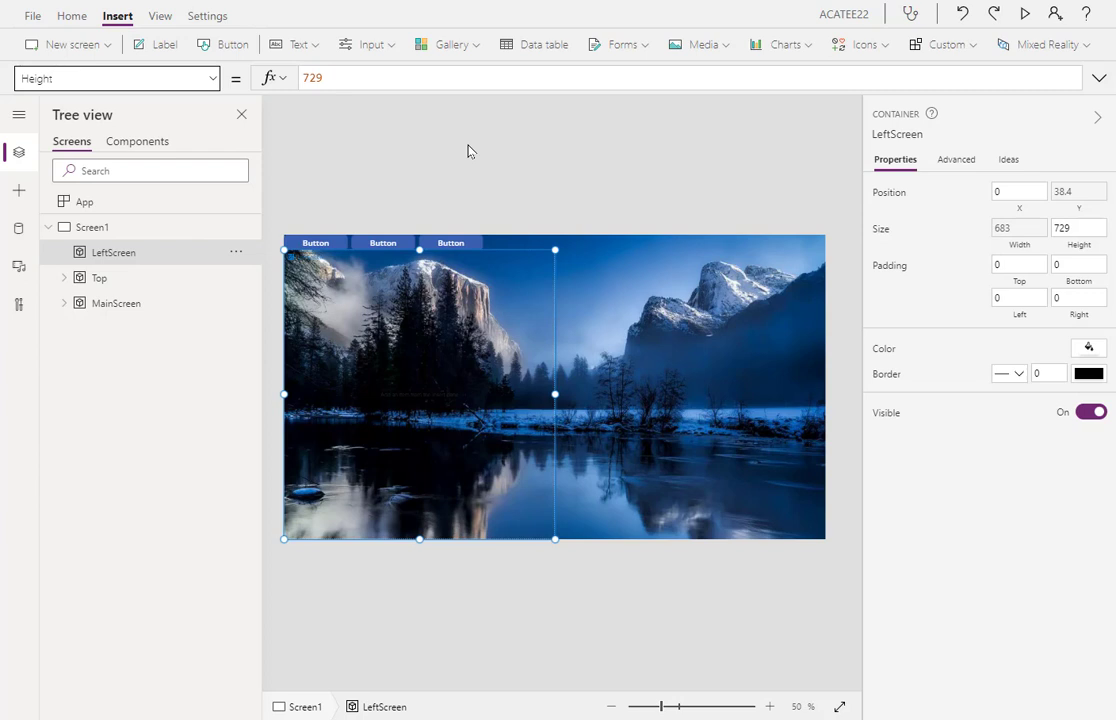
{"action": "left_click", "coordinate": [212, 79]}
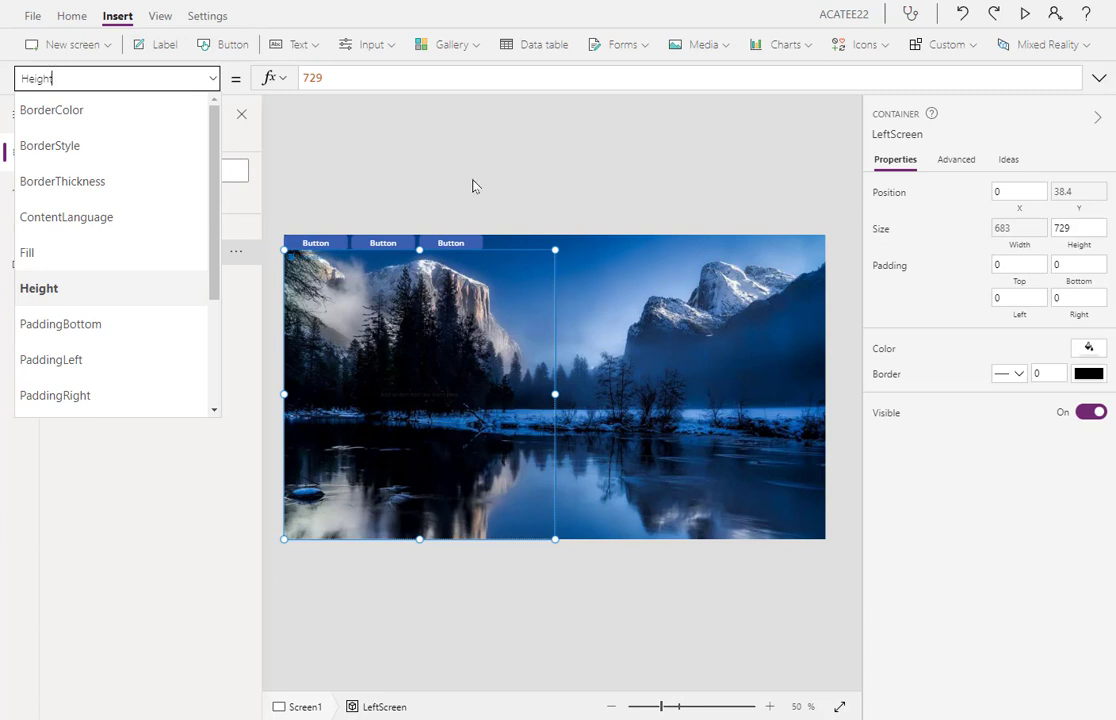
{"action": "left_click", "coordinate": [451, 198]}
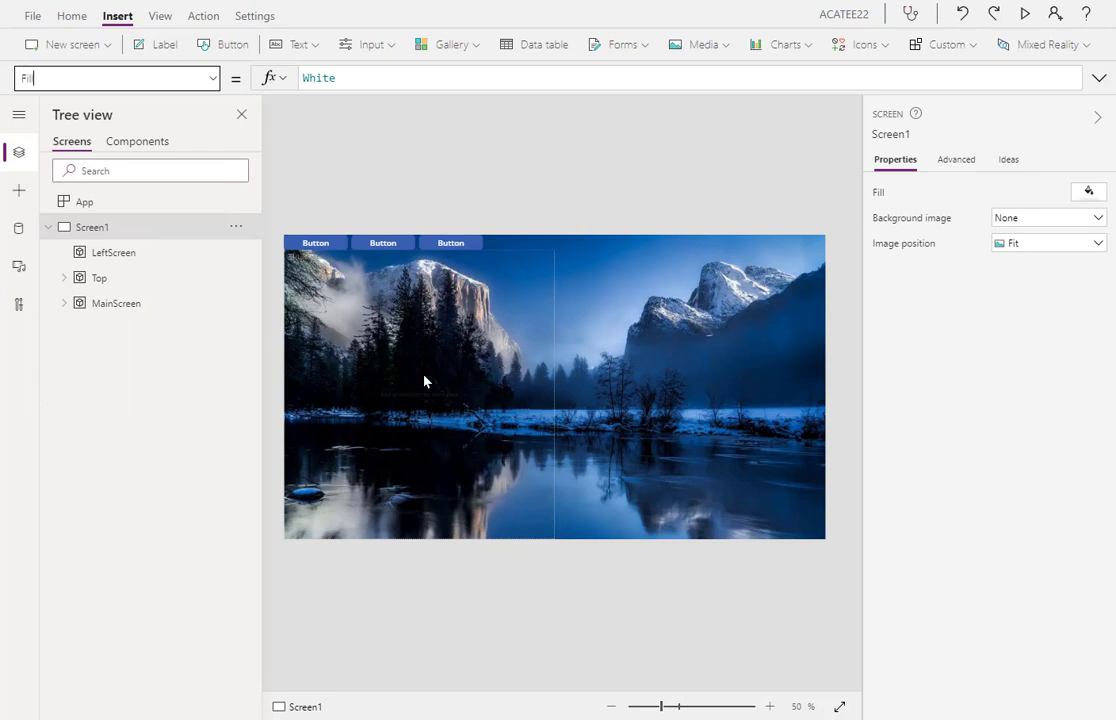
Insert a button inside the LeftScreen container and delete it again
{"action": "left_click", "coordinate": [115, 252]}
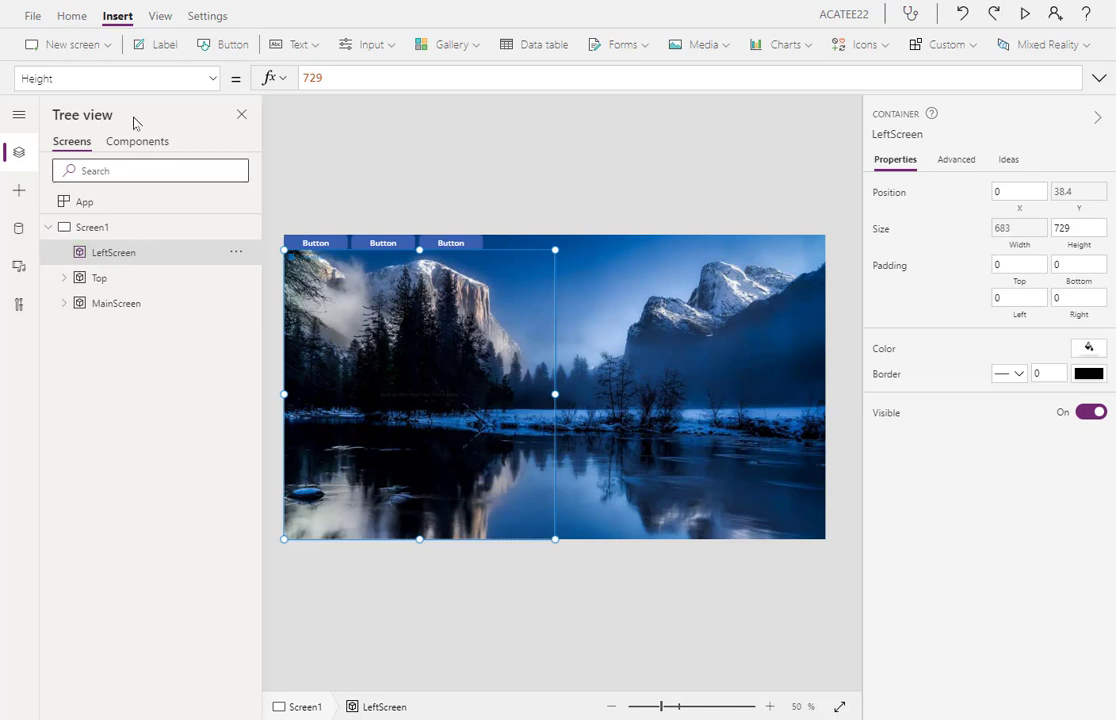
{"action": "left_click", "coordinate": [228, 47]}
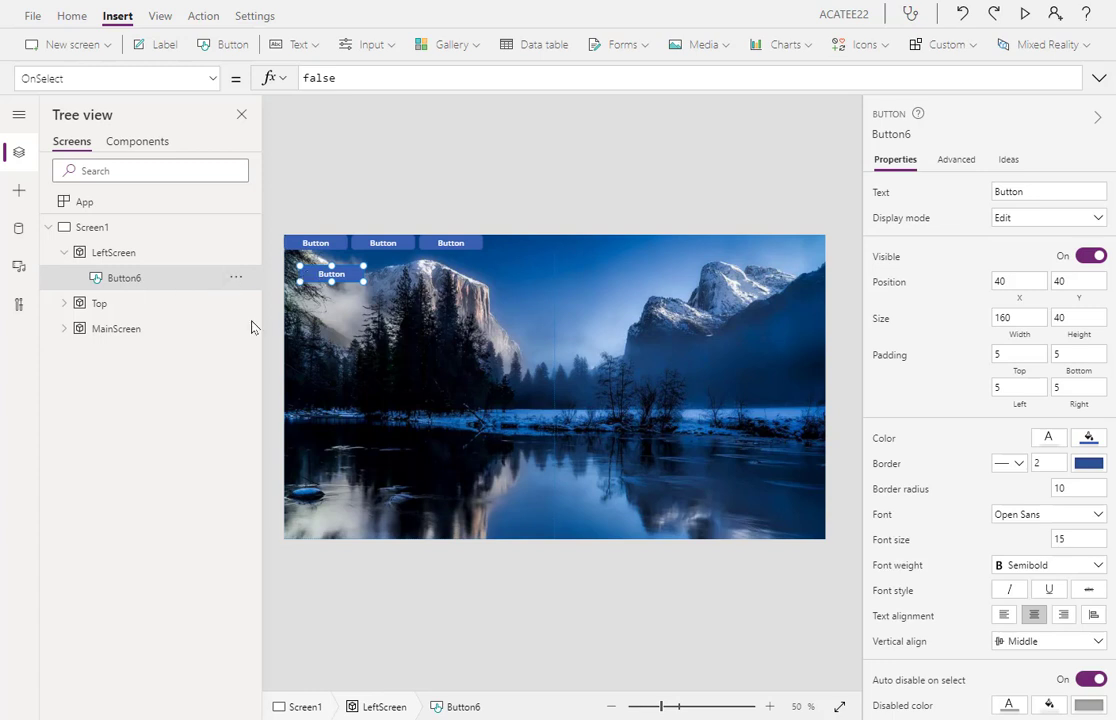
{"action": "key", "text": "Delete"}
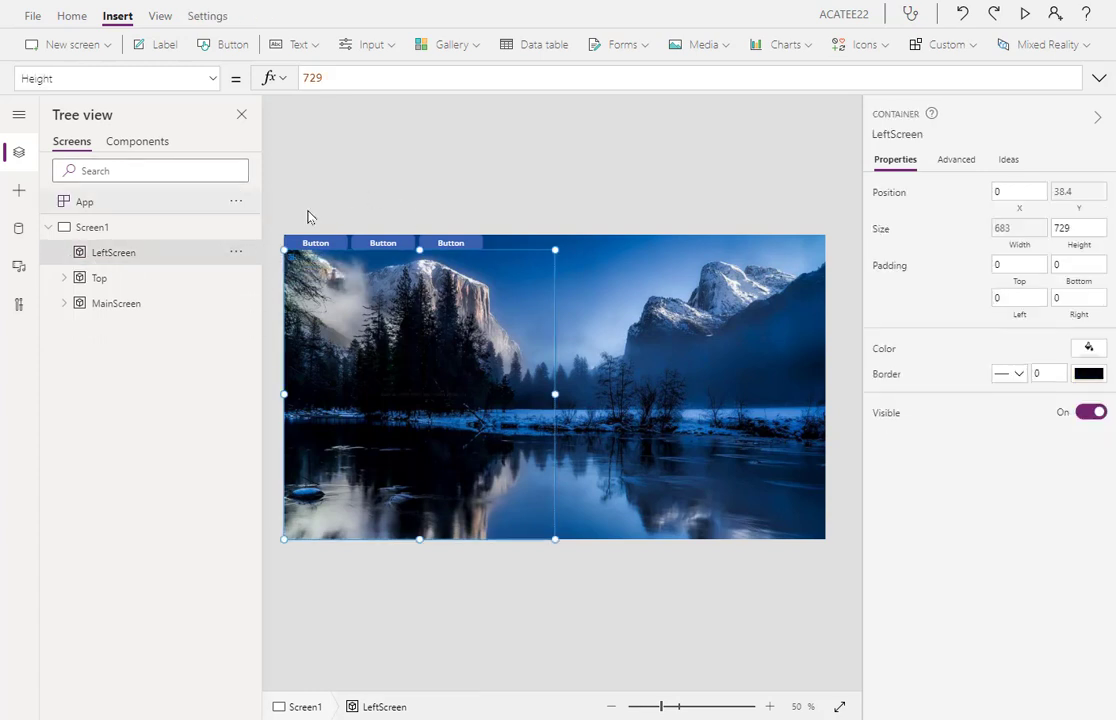
Insert a button directly on Screen1, outside the containers
{"action": "left_click", "coordinate": [438, 167]}
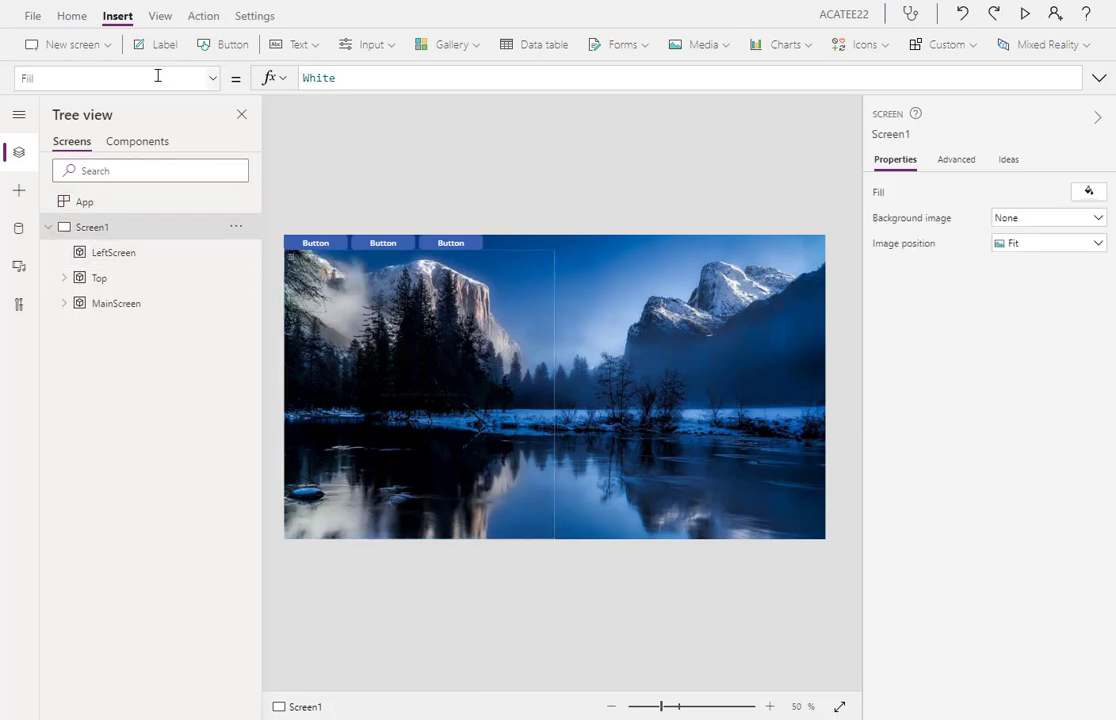
{"action": "left_click", "coordinate": [224, 46]}
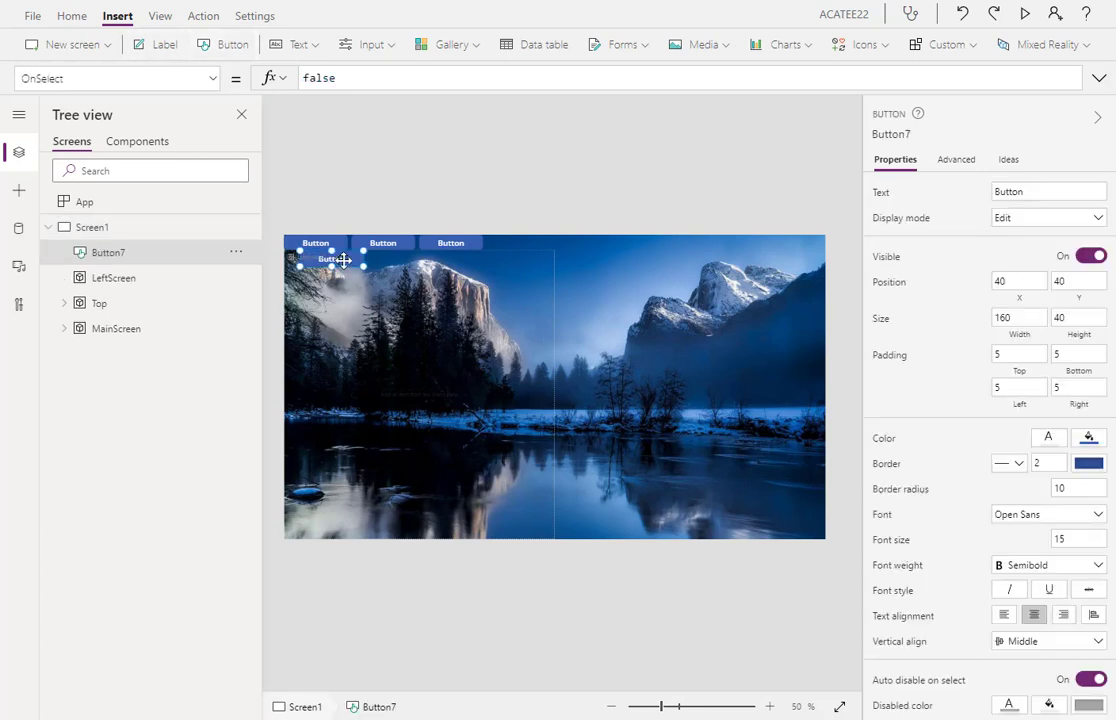
Move the new button on Screen1 to about X 207, Y 159 and delete it
{"action": "left_click_drag", "start_coordinate": [339, 259], "coordinate": [406, 306]}
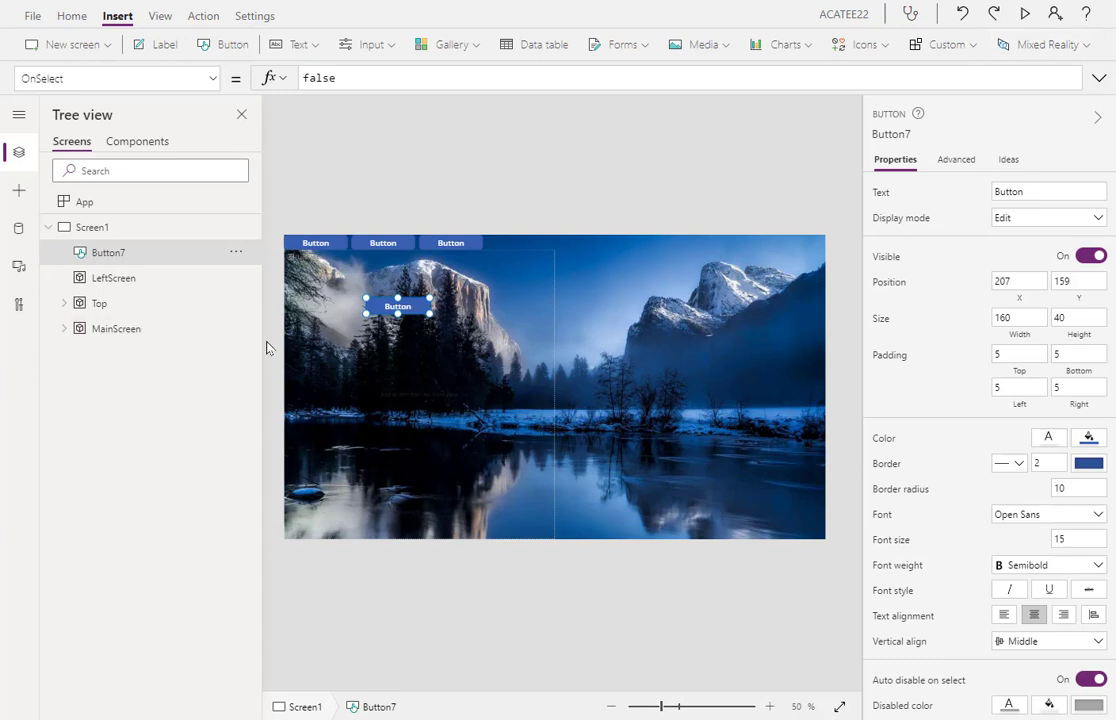
{"action": "key", "text": "Delete"}
Examine the extents of the LeftScreen, MainScreen and Top containers on the canvas, expanding MainScreen to view its child control
{"action": "left_click", "coordinate": [113, 253]}
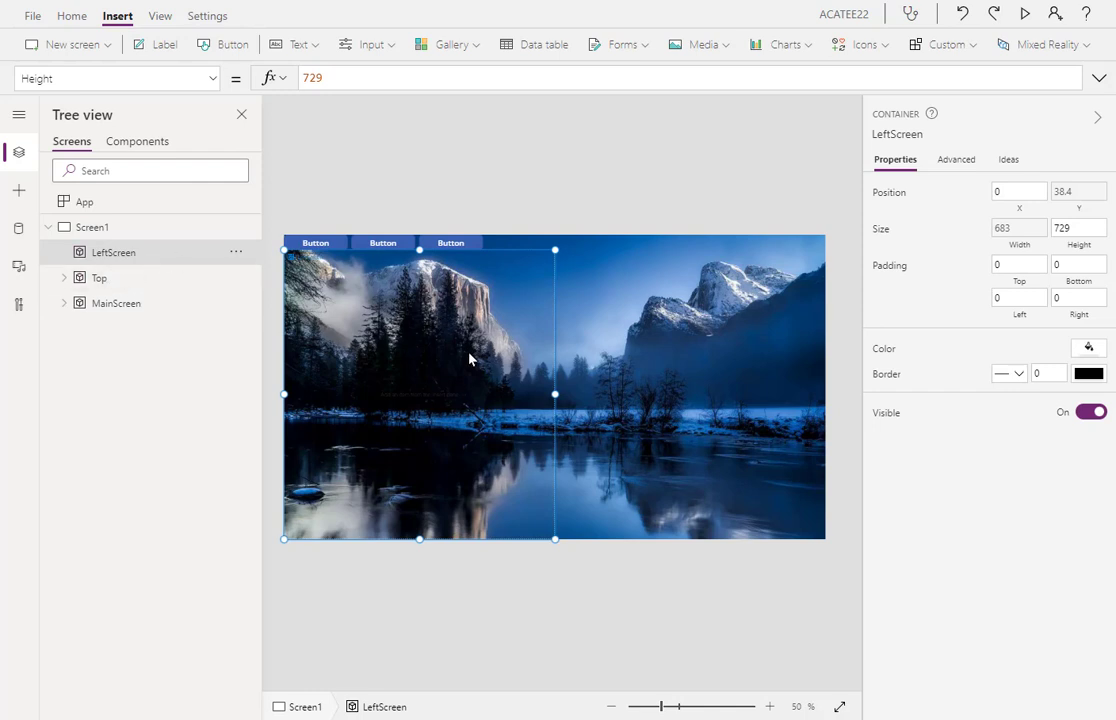
{"action": "left_click", "coordinate": [85, 305]}
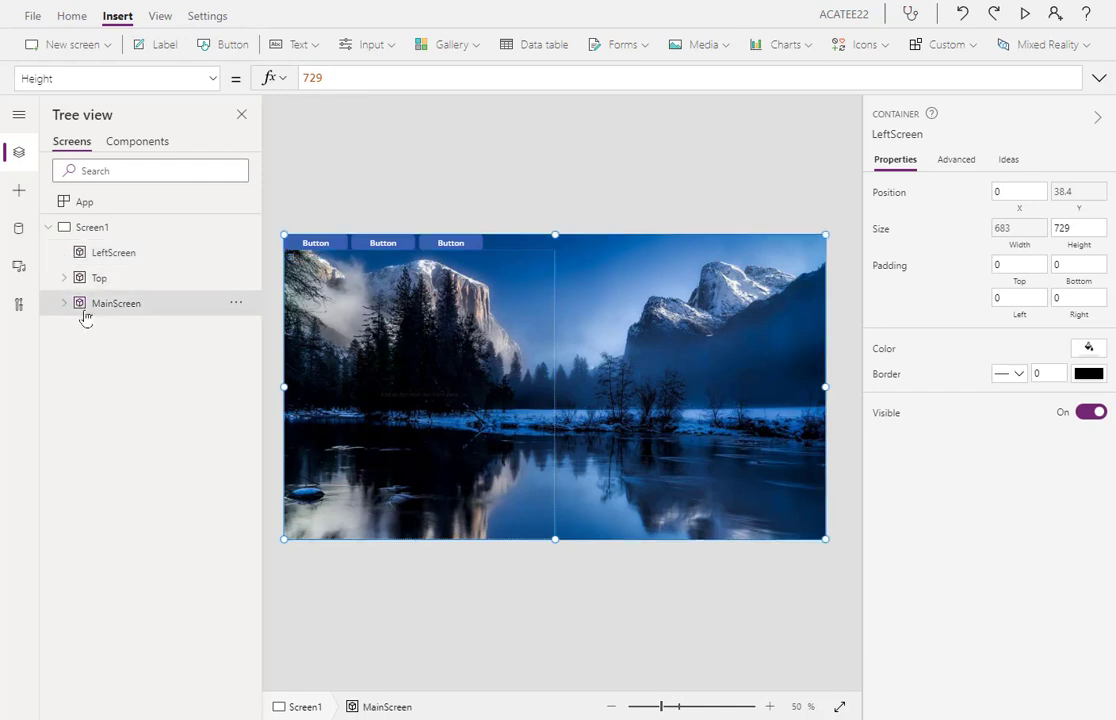
{"action": "left_click", "coordinate": [64, 303]}
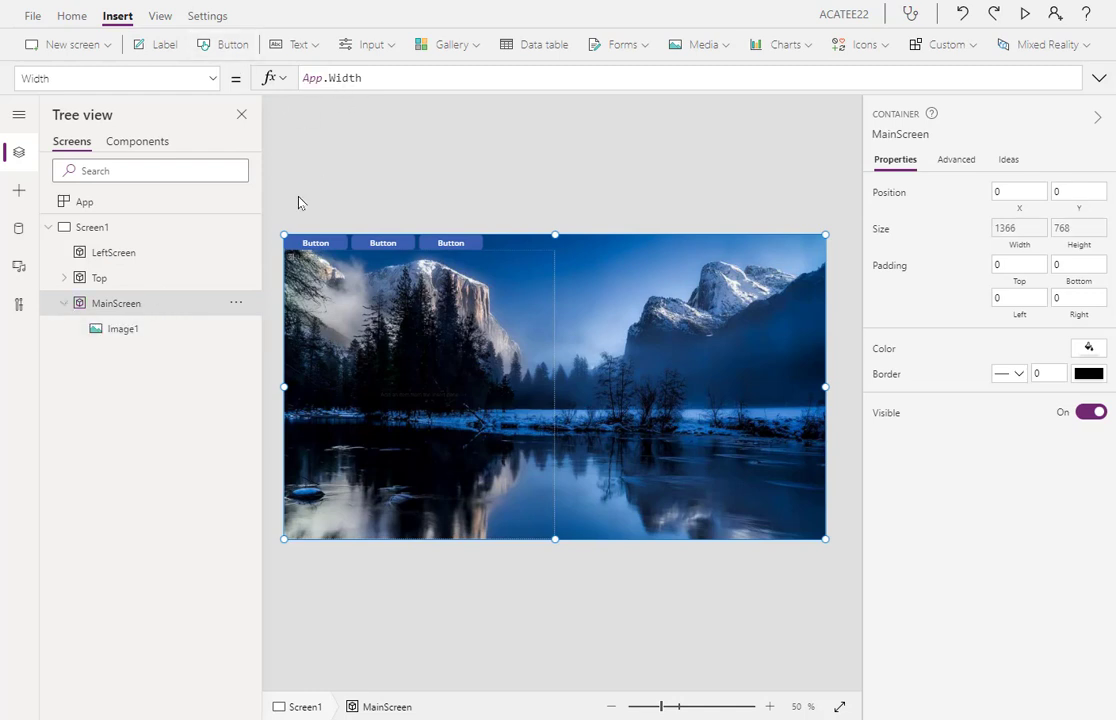
{"action": "left_click", "coordinate": [151, 279]}
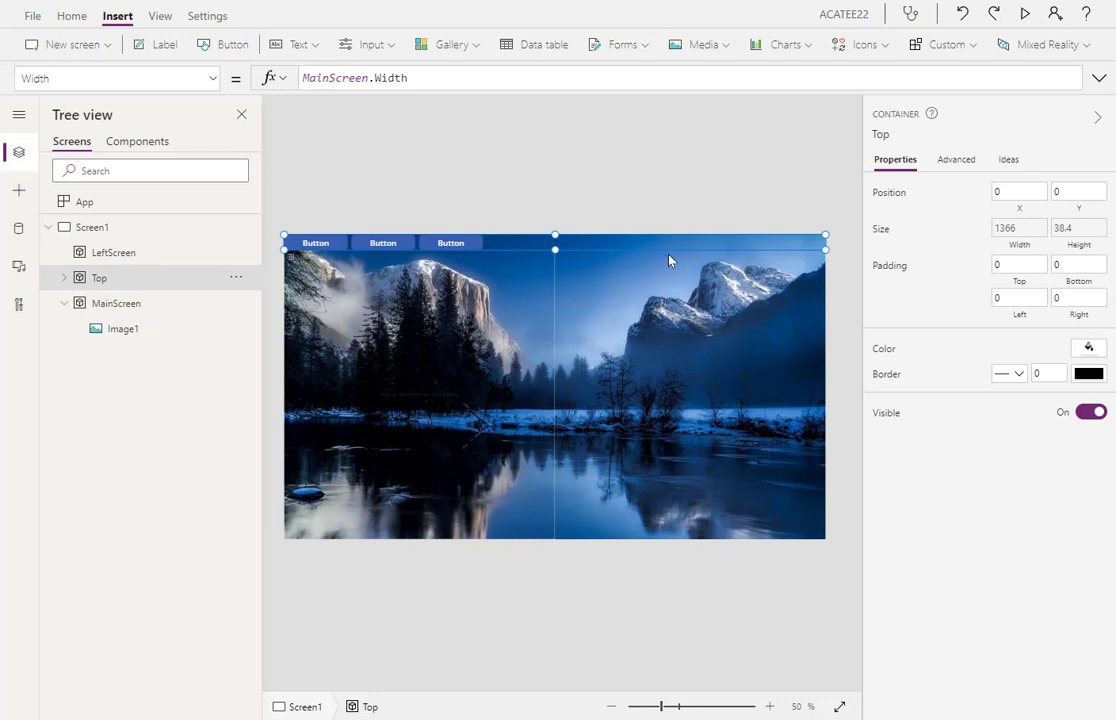
{"action": "left_click", "coordinate": [112, 252]}
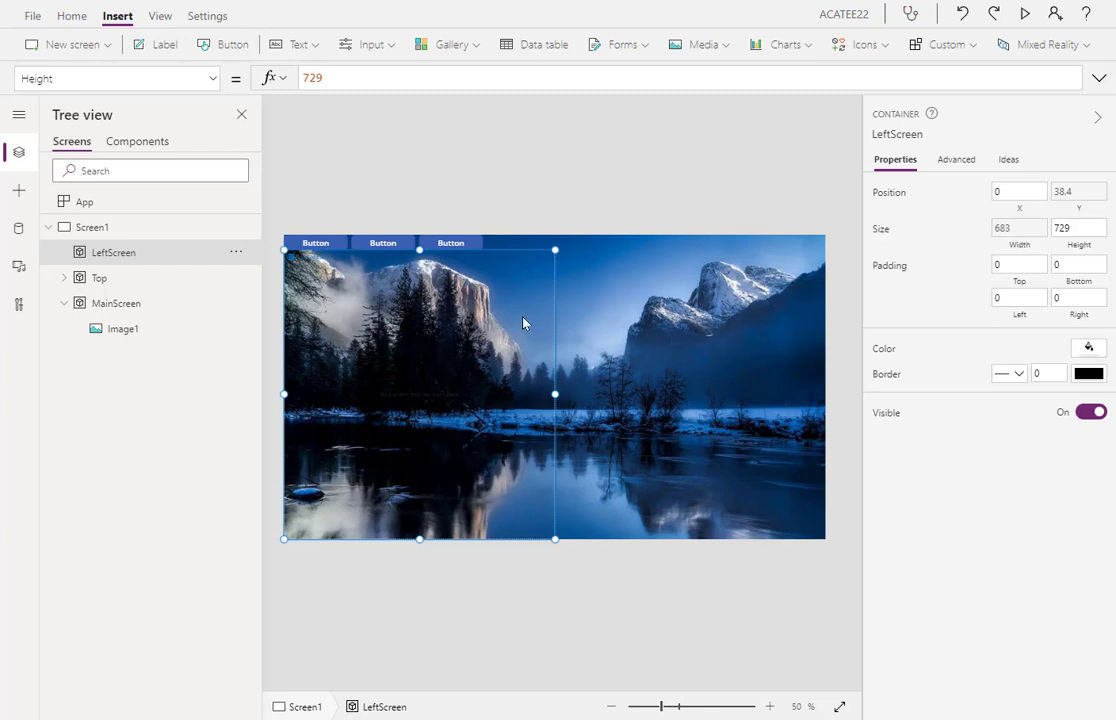
{"action": "left_click", "coordinate": [593, 169]}
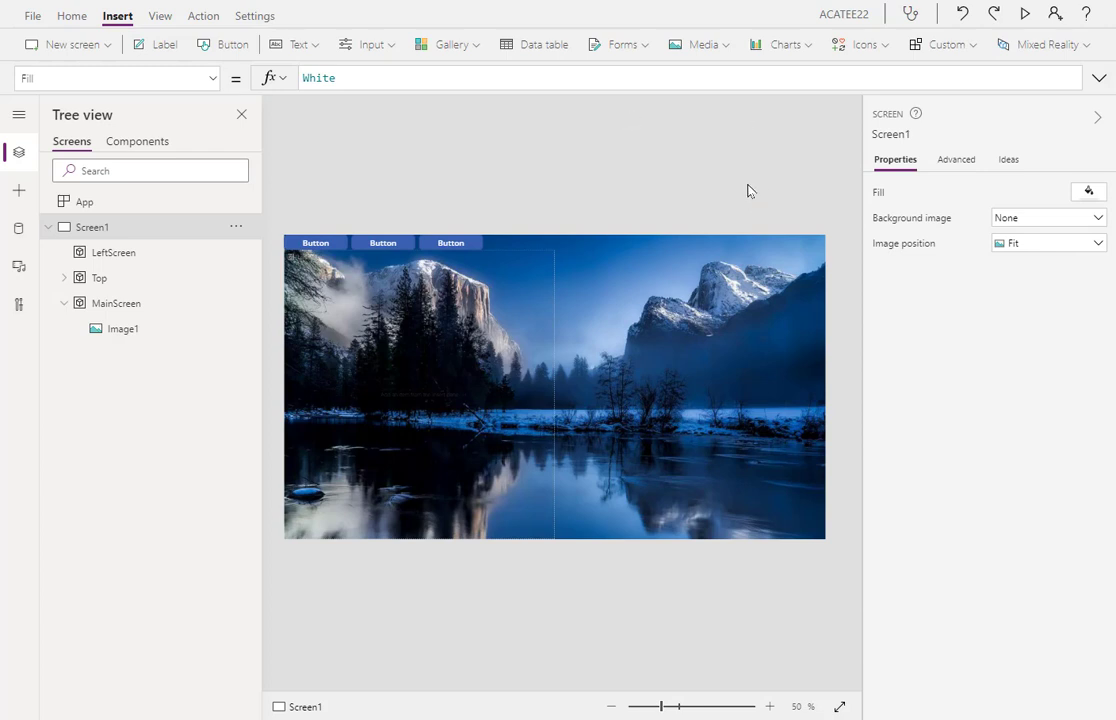
{"action": "left_click", "coordinate": [443, 321]}
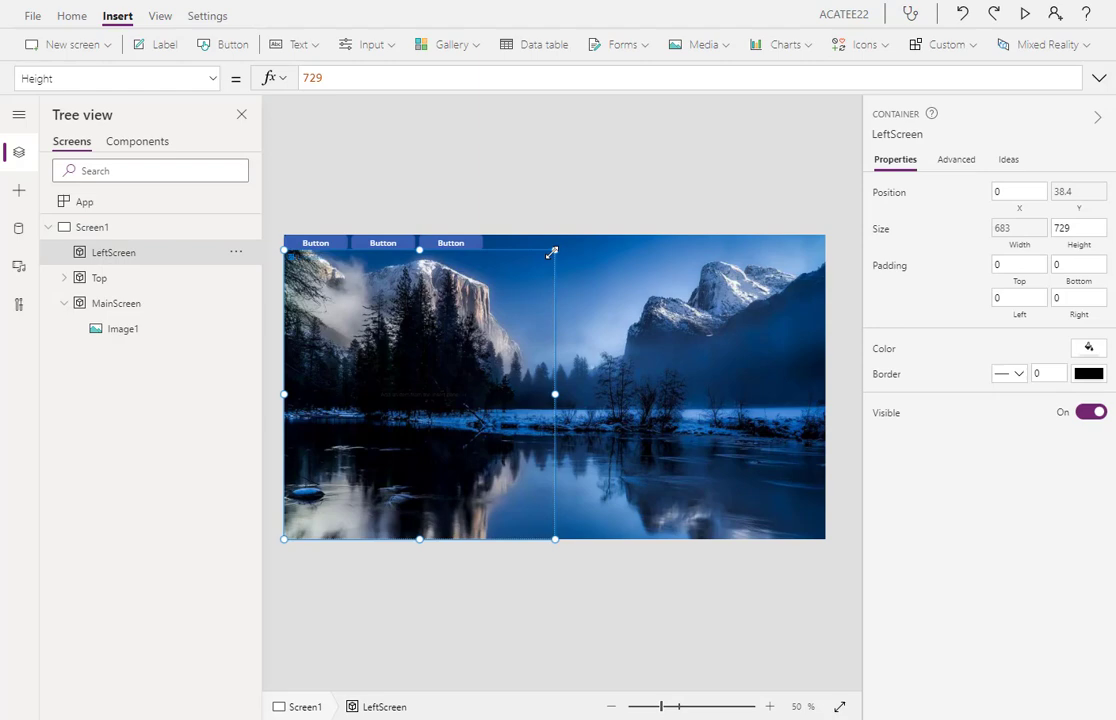
{"action": "left_click", "coordinate": [810, 119]}
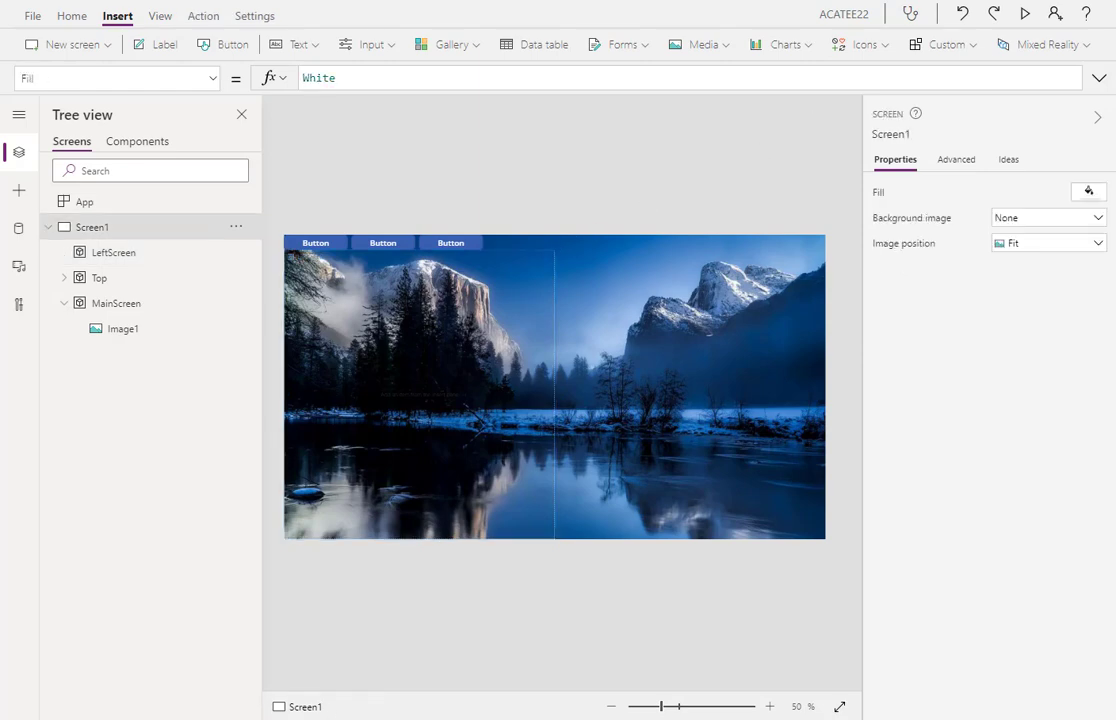
Shrink the browser window, preview the app and resize the window again to check how the layout responds
{"action": "left_click_drag", "start_coordinate": [1115, 0], "coordinate": [868, 119]}
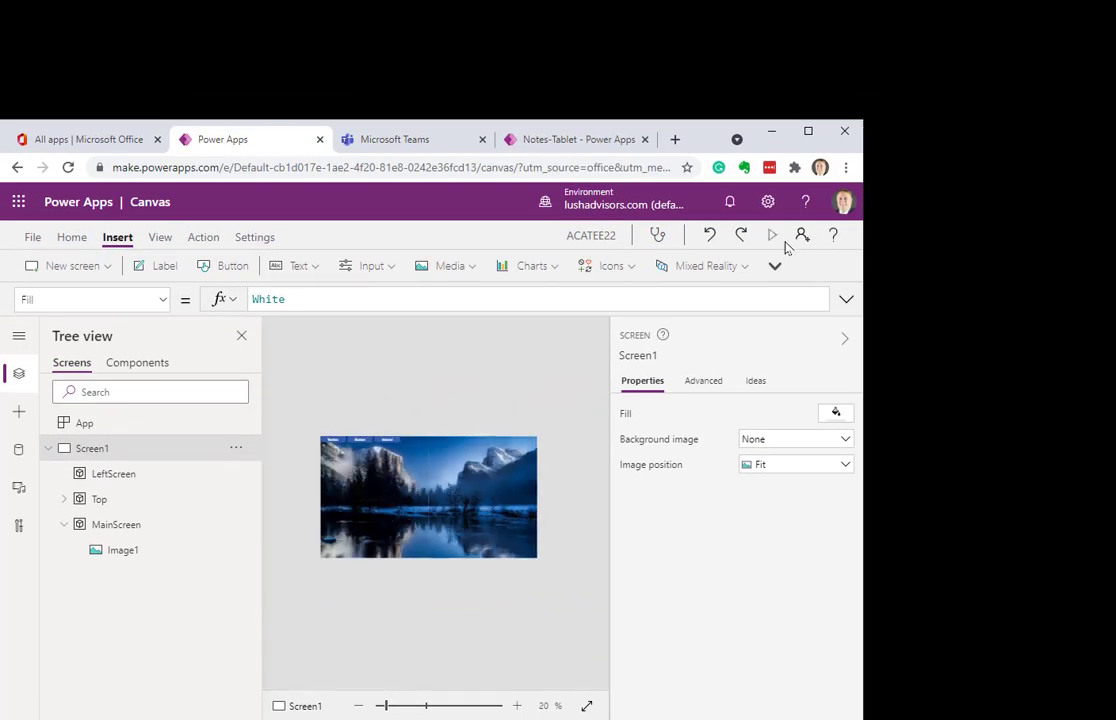
{"action": "left_click", "coordinate": [773, 235]}
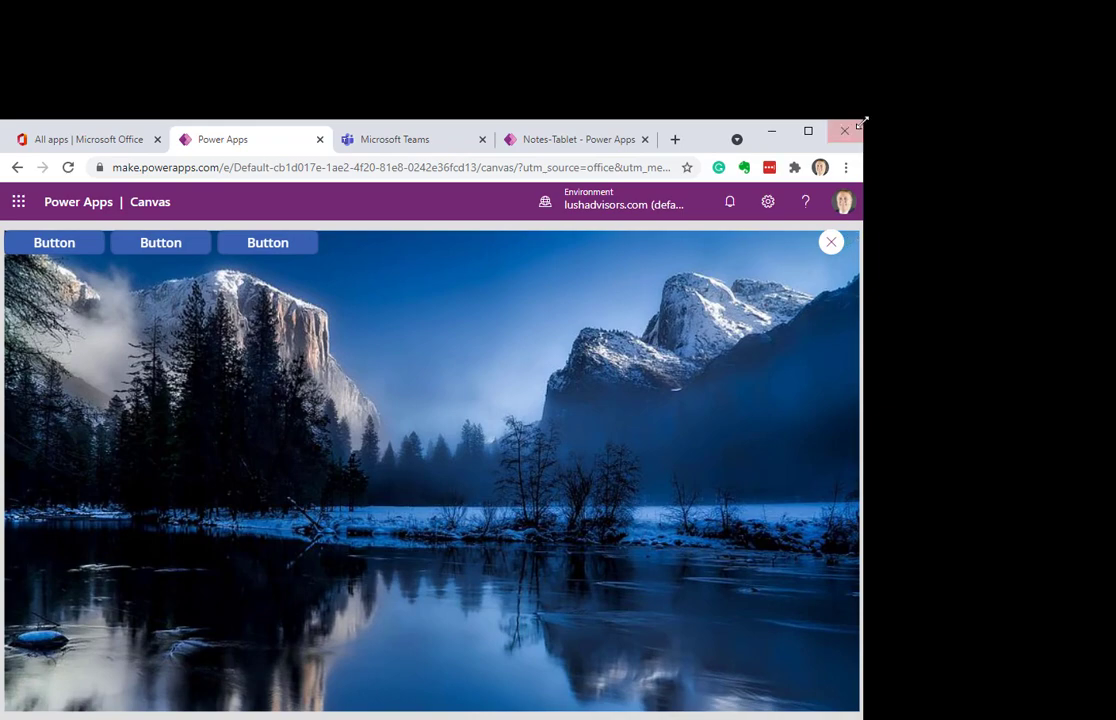
{"action": "left_click_drag", "start_coordinate": [863, 122], "coordinate": [864, 192]}
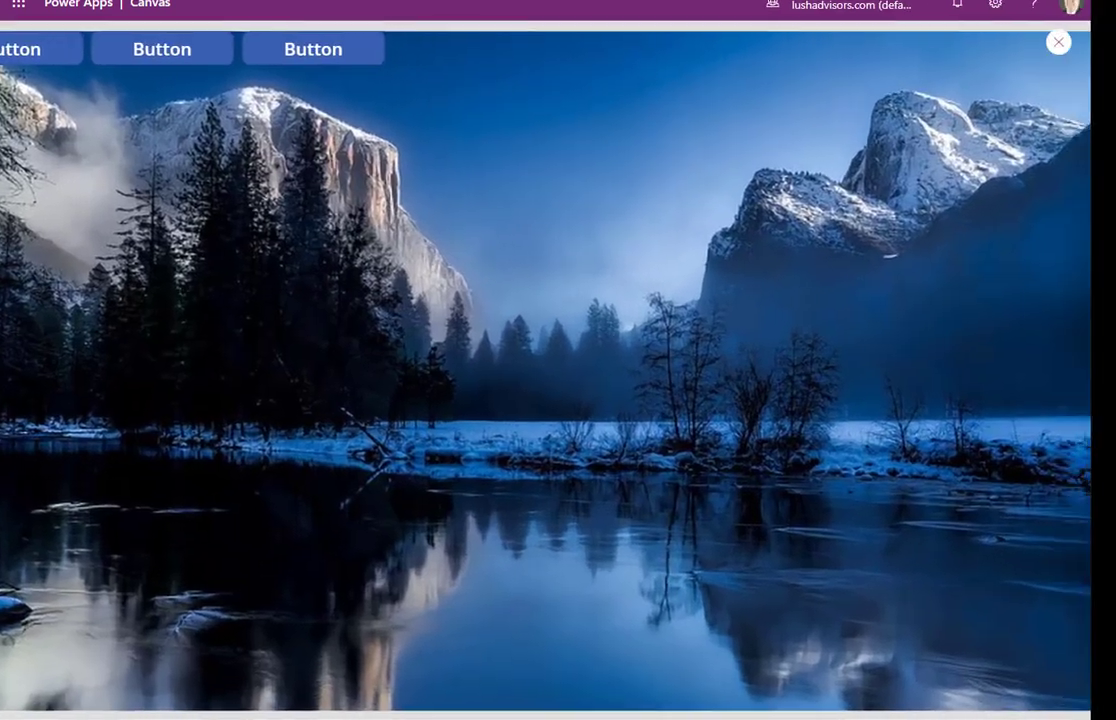